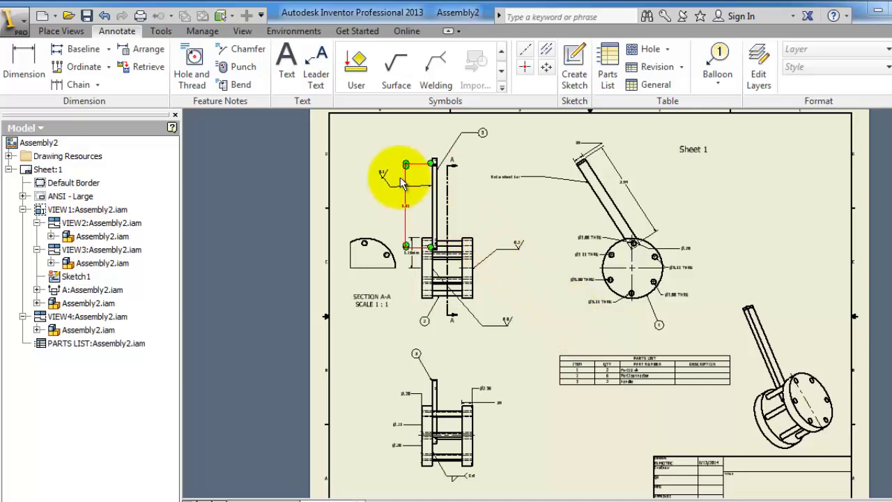
Drag the parts list table down on the Assembly2 sheet to sit just above the title block
left_click(647, 375)
left_click(658, 422)
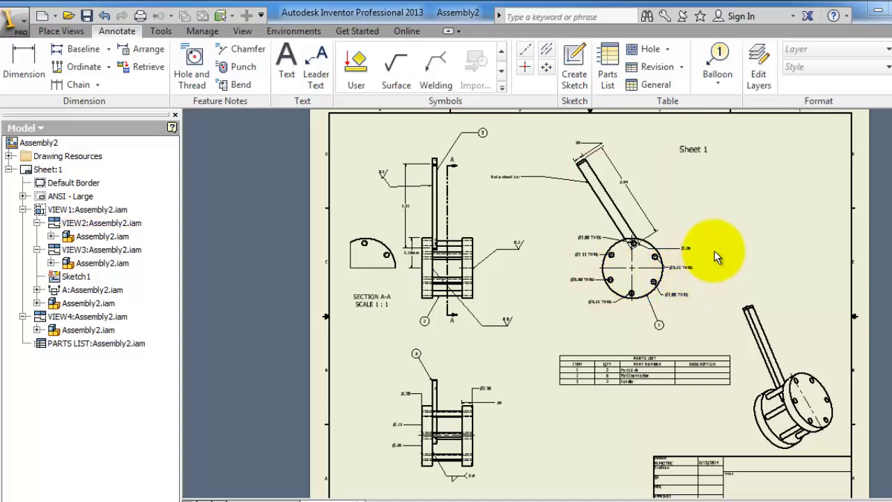
scroll(746, 251, "down", 2)
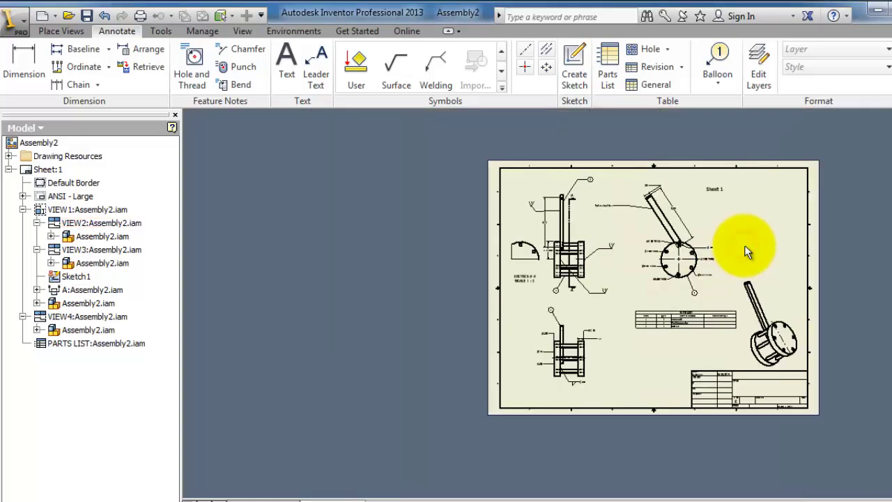
scroll(648, 237, "up", 5)
scroll(652, 292, "down", 5)
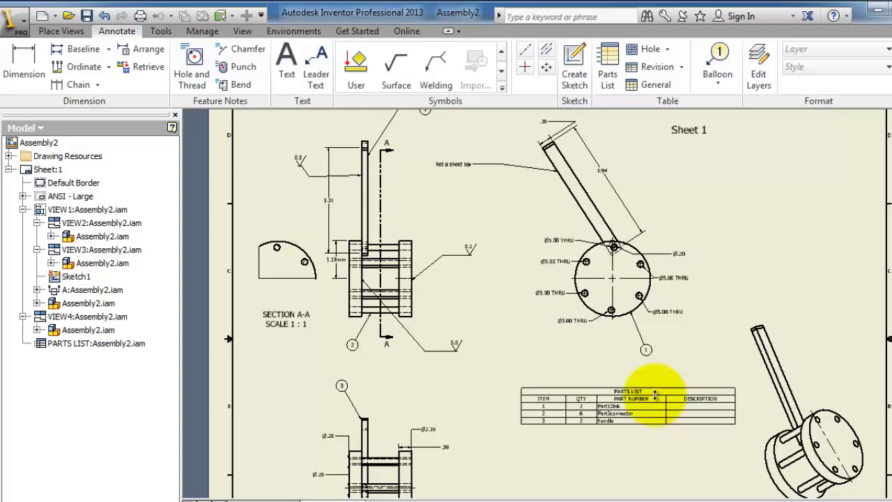
scroll(637, 409, "up", 1)
scroll(642, 448, "up", 3)
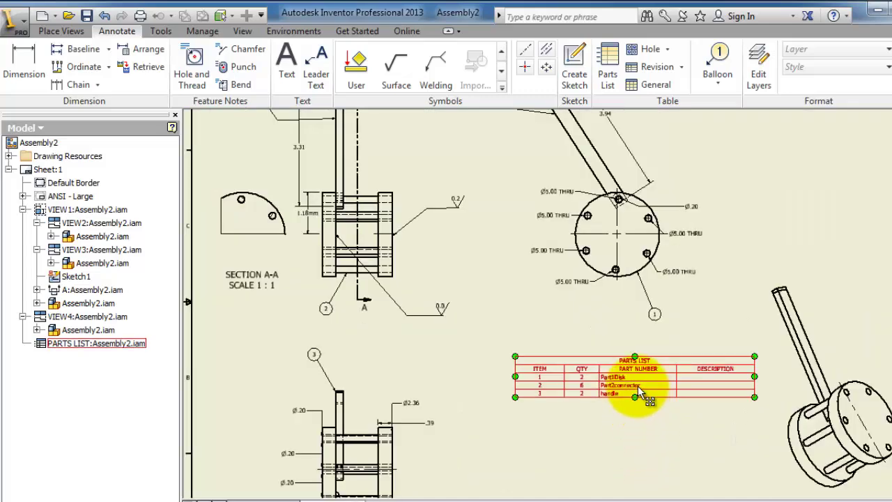
scroll(696, 471, "up", 5)
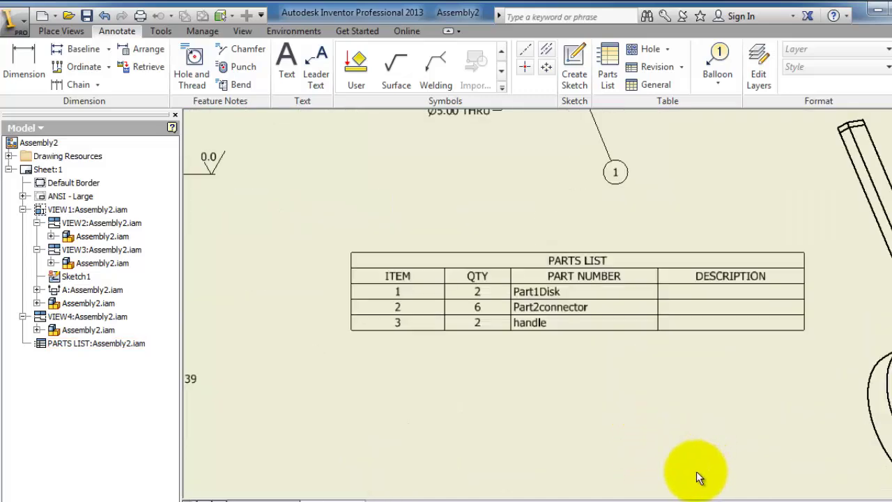
scroll(696, 471, "down", 4)
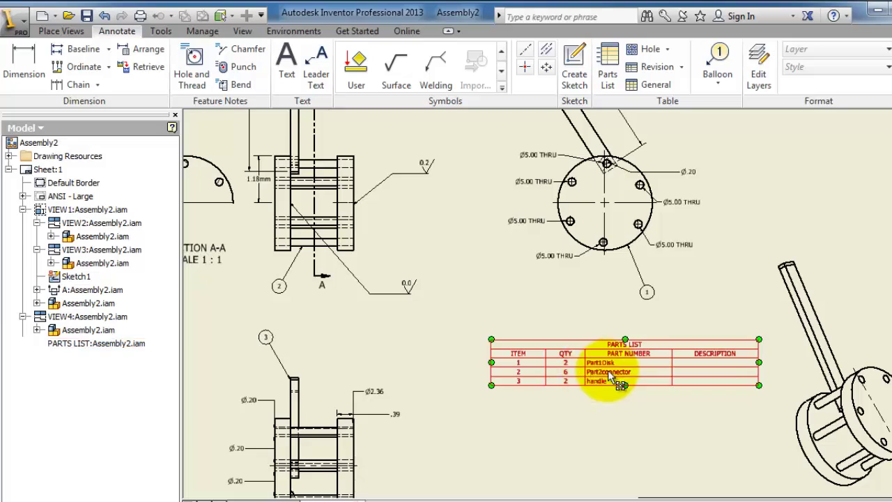
mouse_move(597, 371)
left_mouse_down()
mouse_move(598, 472)
mouse_move(589, 474)
mouse_move(601, 473)
left_mouse_up()
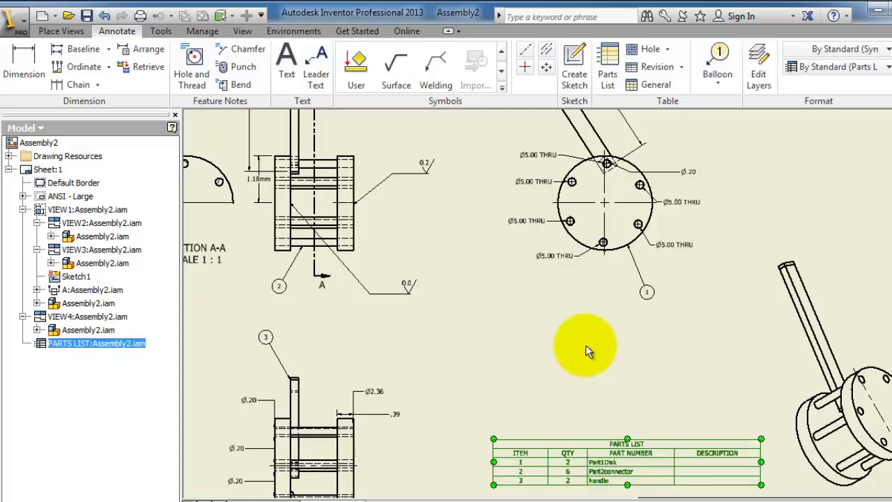
scroll(563, 325, "down", 3)
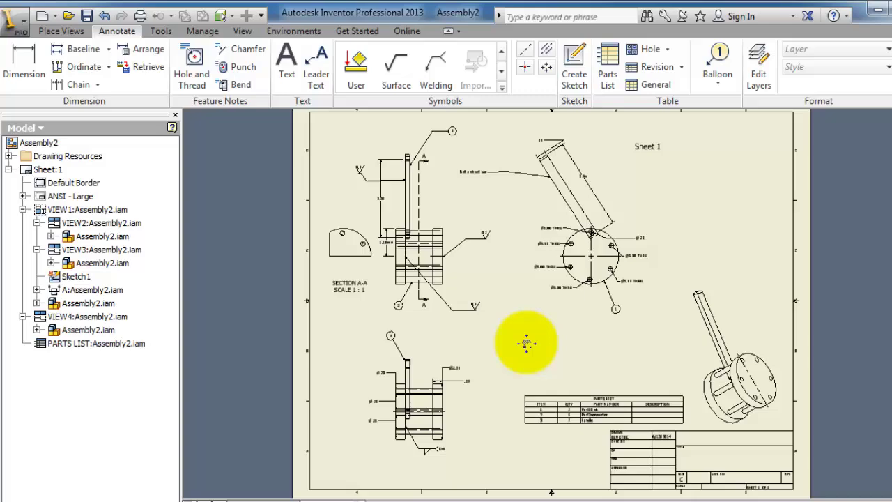
middle_click_drag(528, 341, 546, 354)
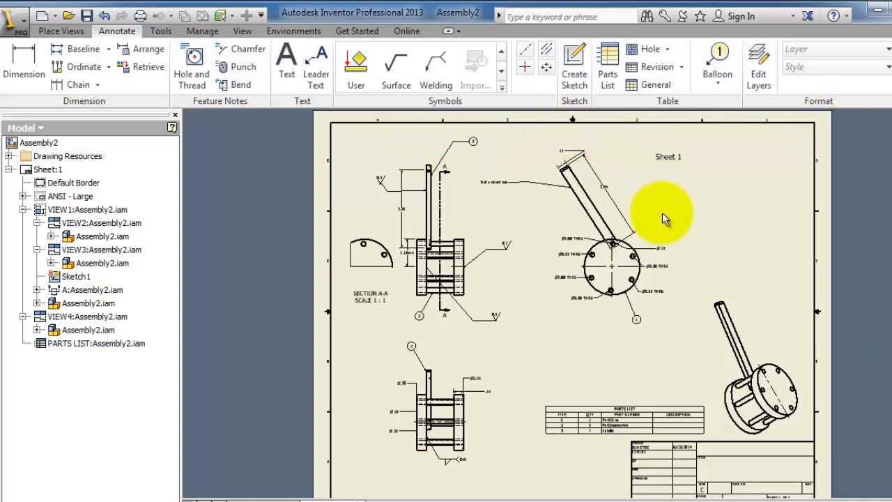
scroll(459, 256, "down", 3)
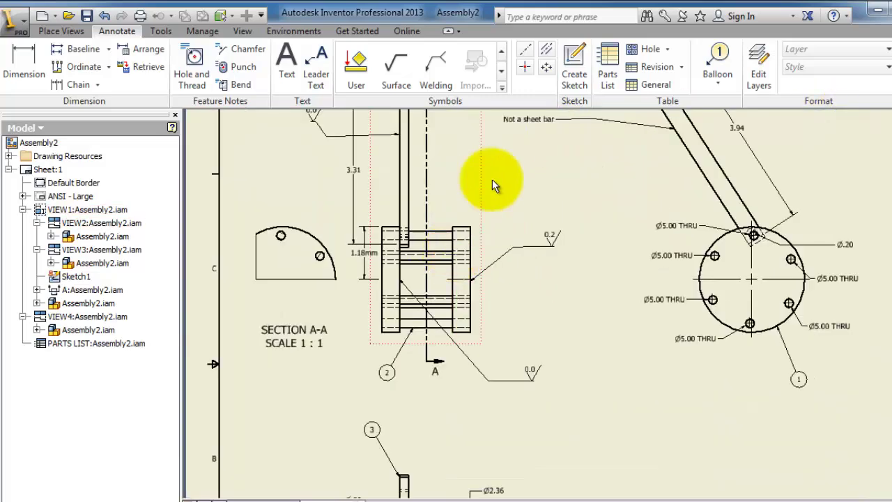
scroll(739, 198, "up", 3)
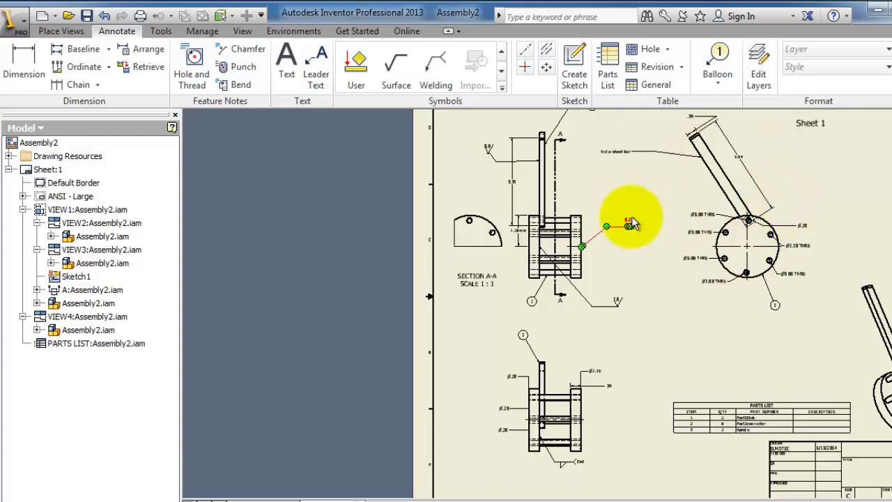
double_click(582, 201)
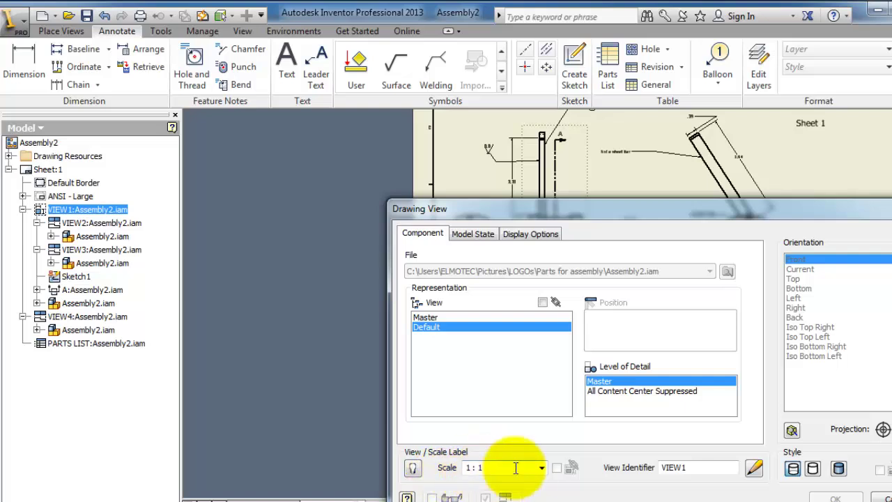
left_click(542, 468)
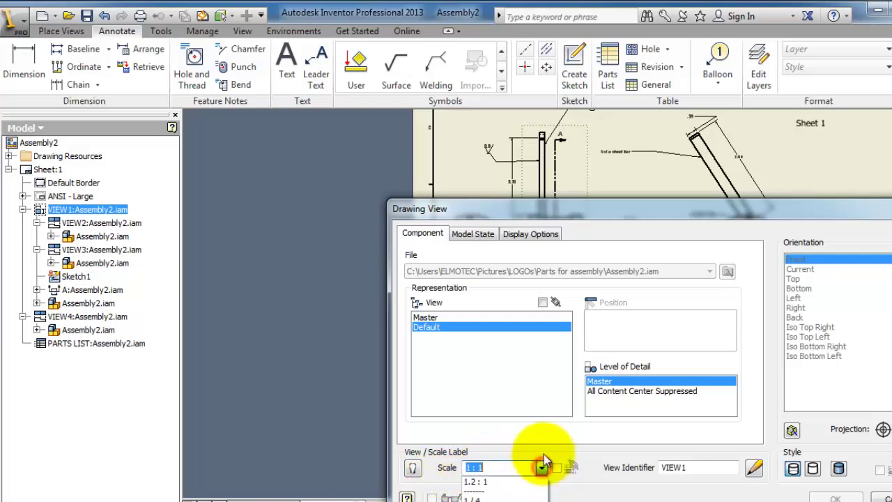
left_click(584, 211)
left_click_drag(598, 210, 583, 51)
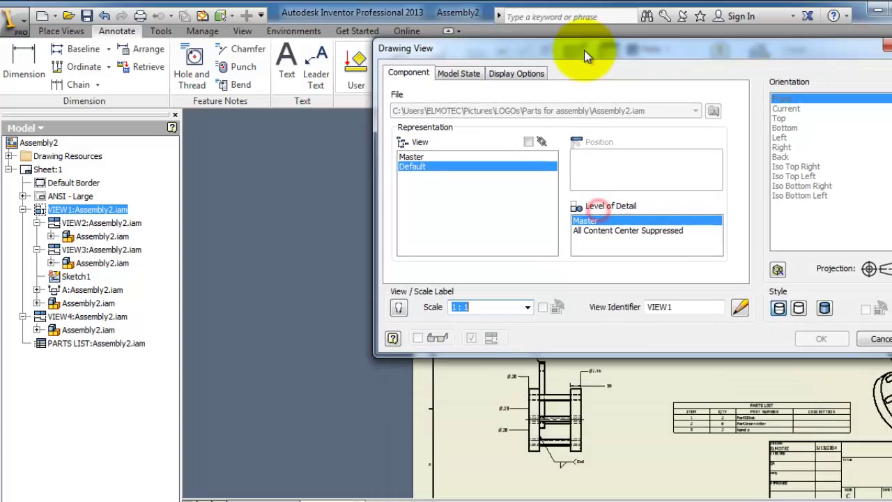
left_click(528, 308)
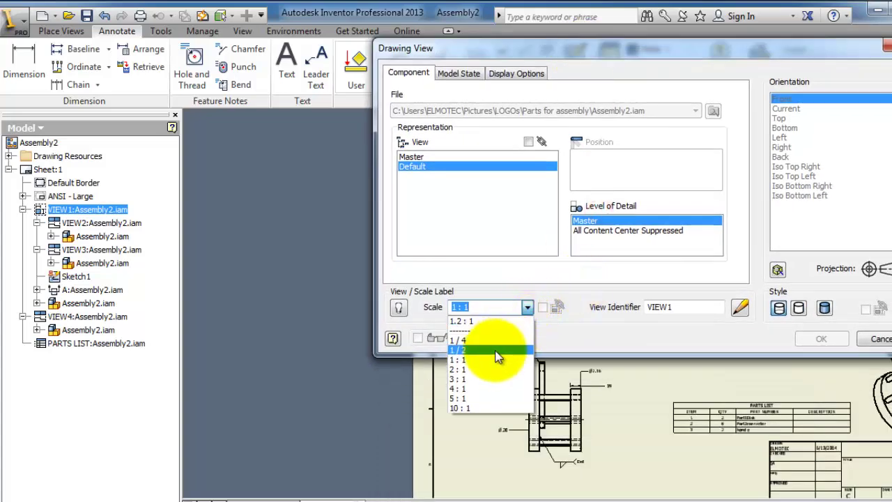
left_click(478, 375)
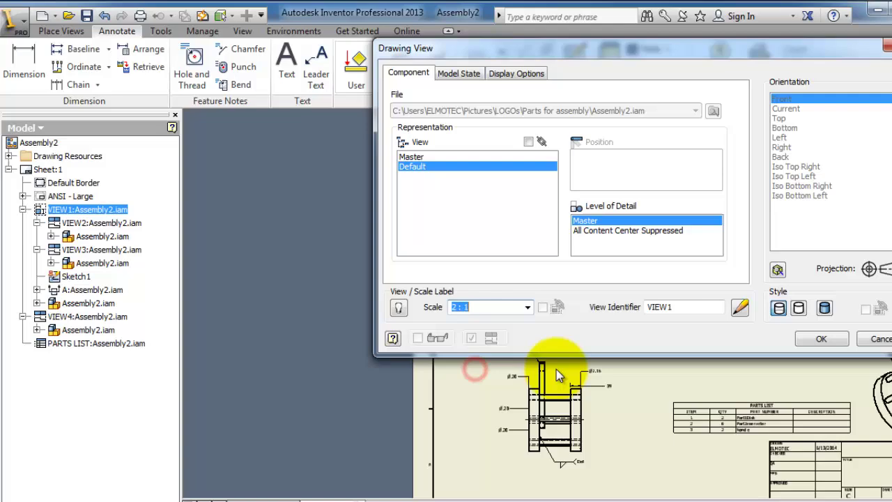
left_click(825, 341)
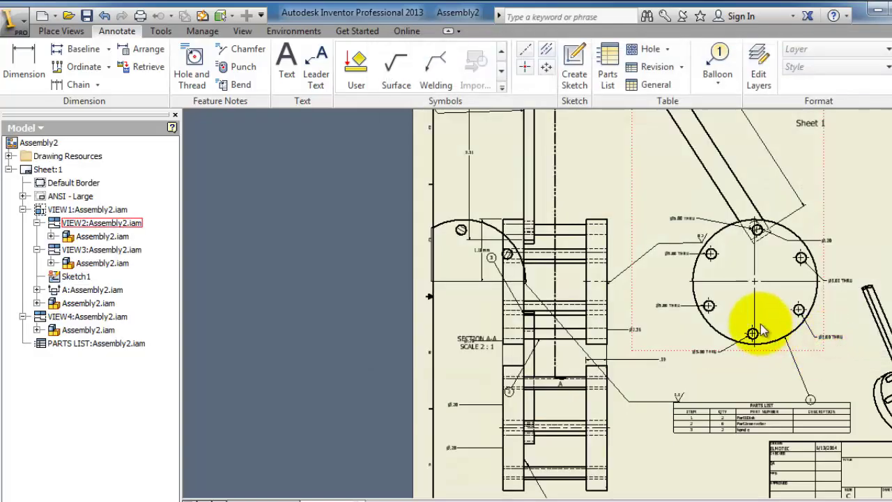
scroll(760, 279, "down", 4)
scroll(782, 284, "up", 2)
scroll(692, 203, "up", 3)
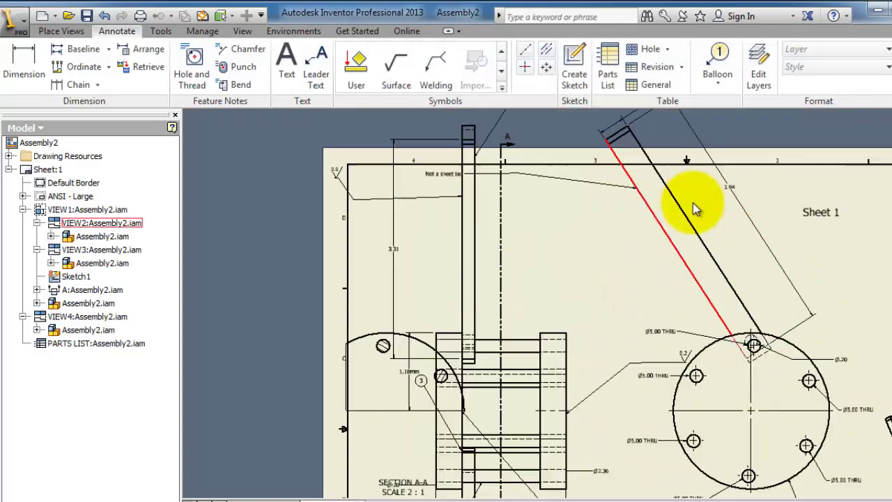
scroll(691, 256, "up", 2)
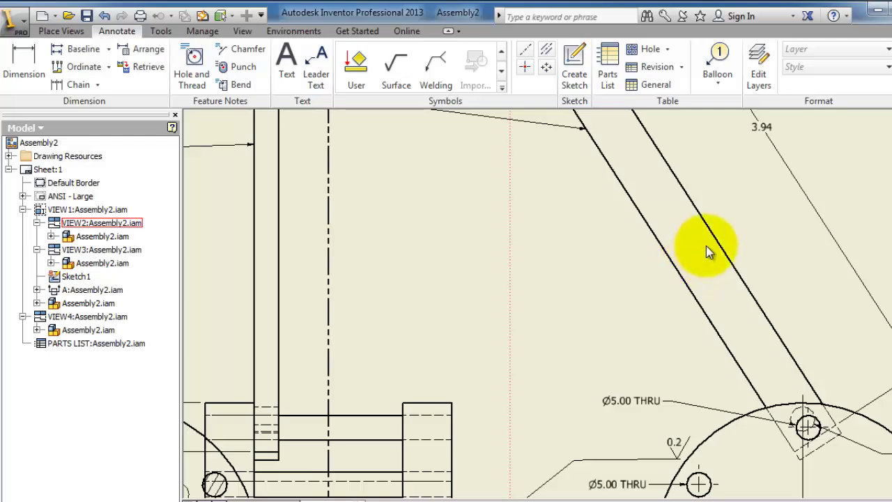
scroll(707, 252, "down", 2)
scroll(667, 298, "down", 2)
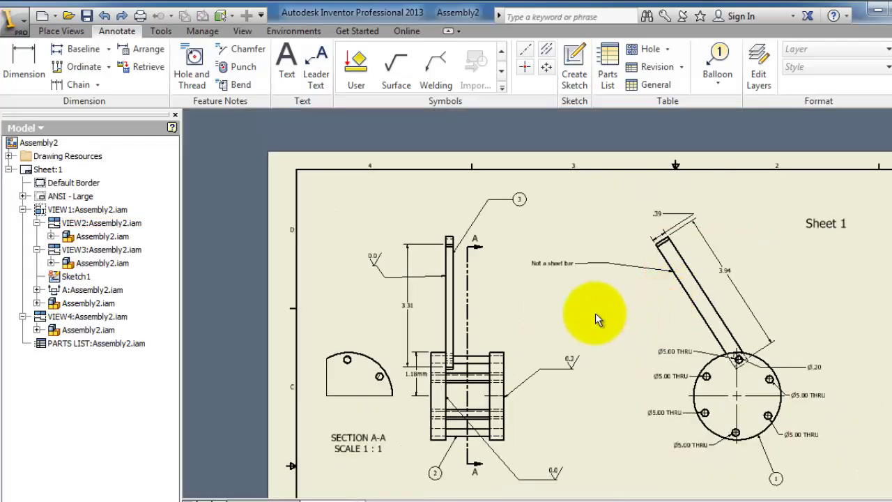
Change the section view's scale to 1.2 : 1 in the Drawing View dialog
double_click(498, 318)
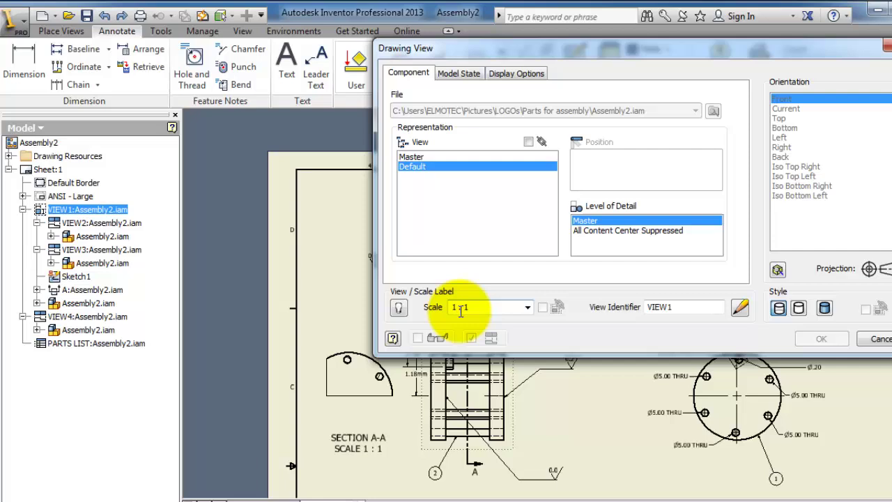
left_click(458, 308)
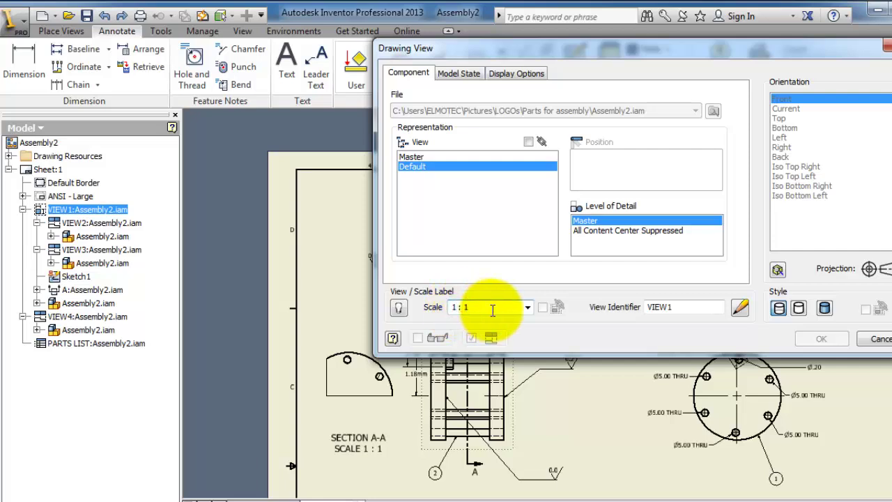
type(".2")
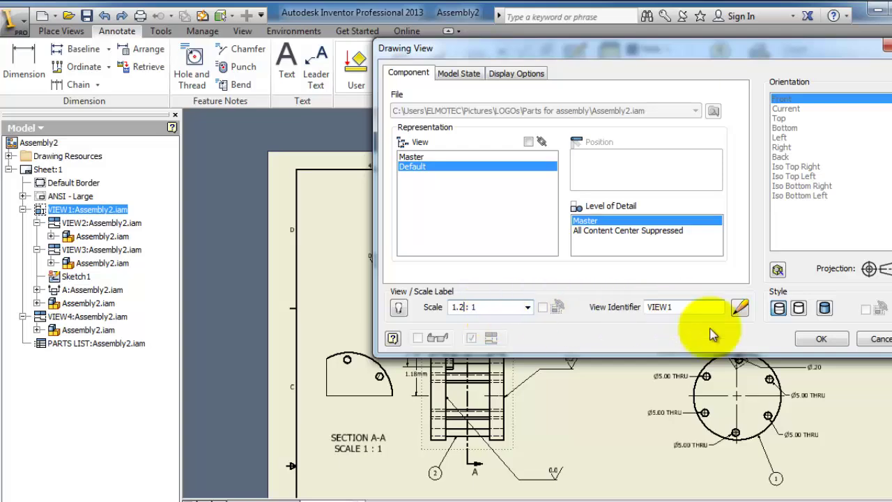
left_click(819, 339)
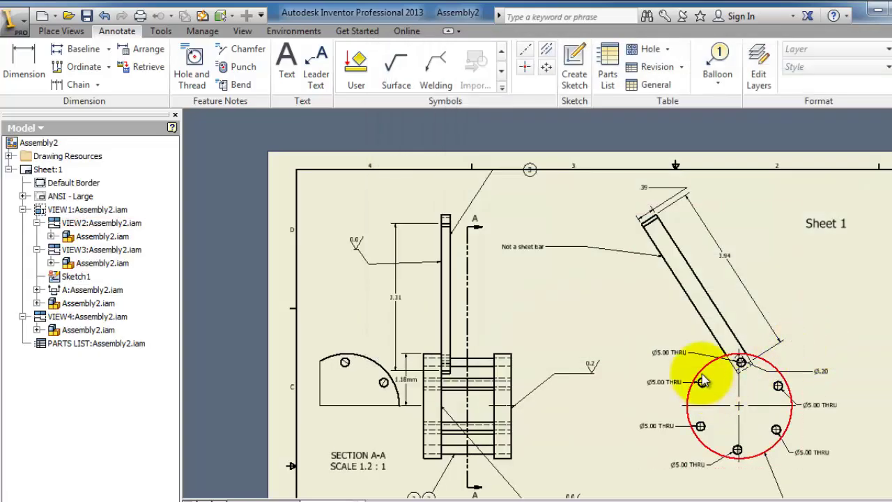
scroll(707, 388, "down", 3)
scroll(614, 391, "down", 2)
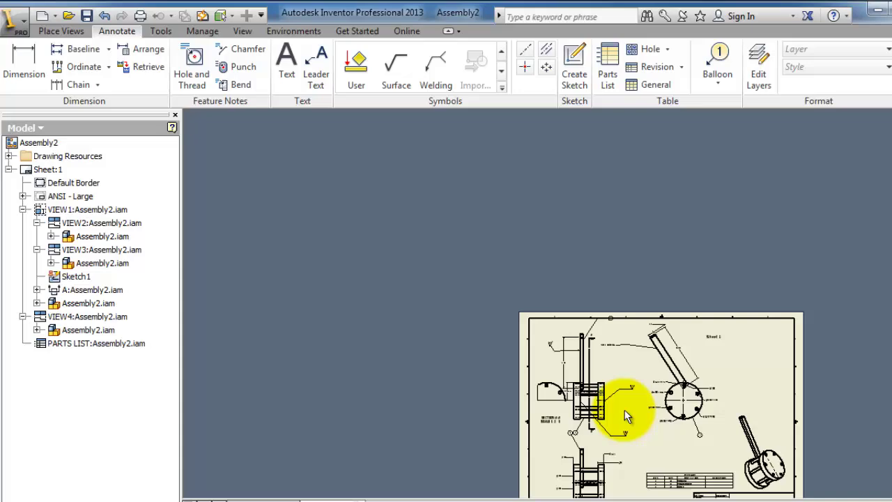
scroll(641, 418, "down", 1)
scroll(578, 321, "up", 5)
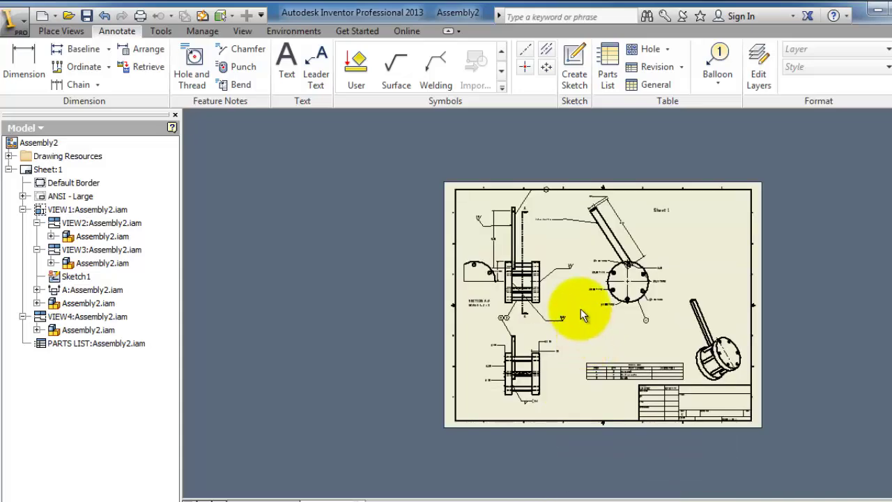
scroll(581, 342, "down", 3)
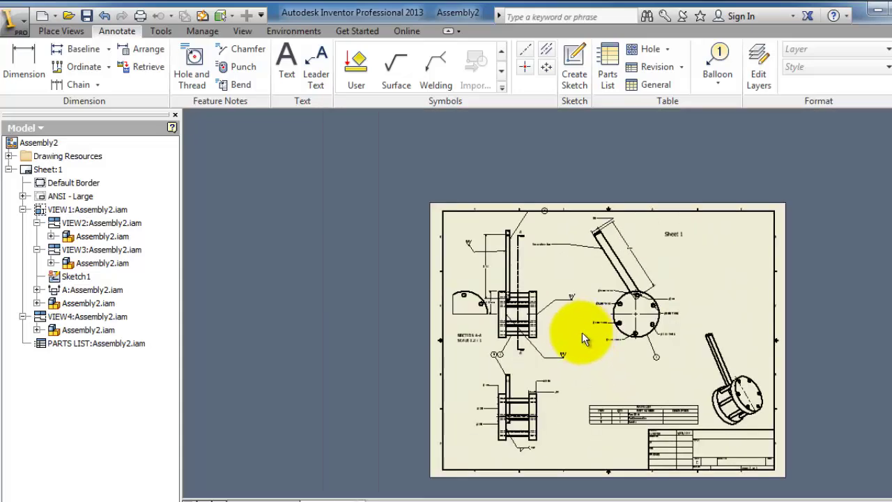
Nudge the section view down and right, and move the circular flange view to the right
left_click(544, 334)
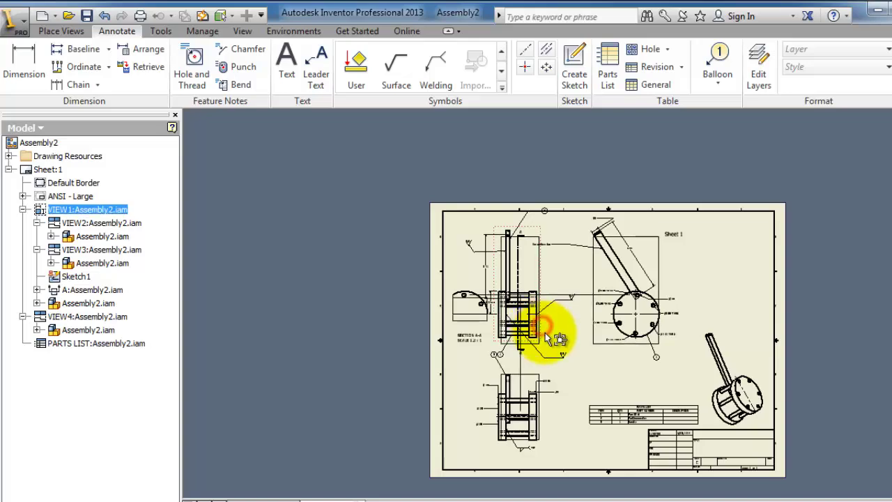
left_click_drag(544, 335, 549, 341)
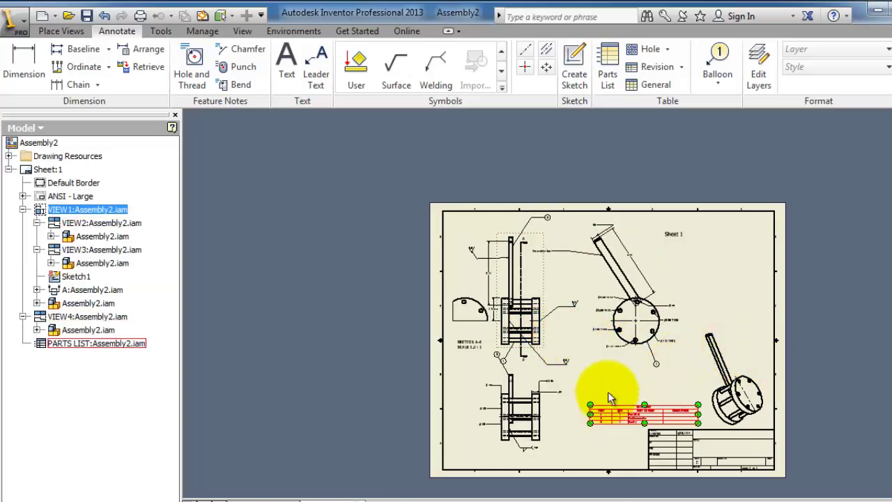
scroll(657, 388, "up", 3)
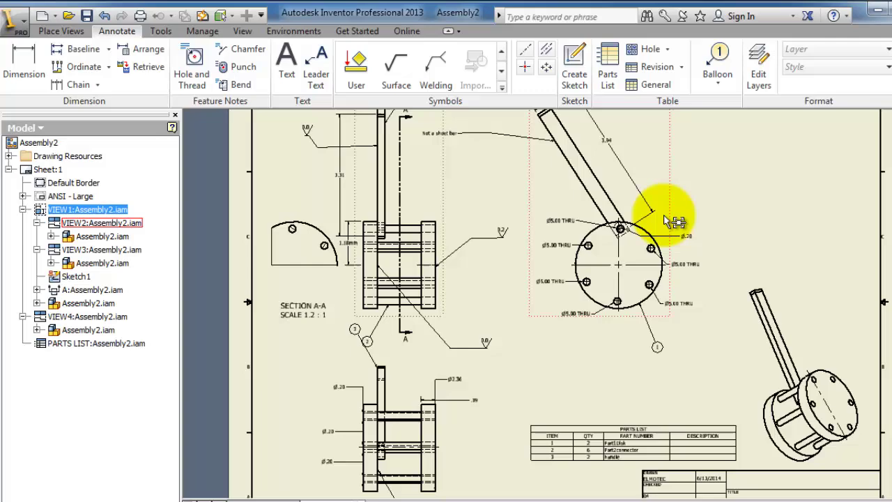
left_click_drag(683, 215, 722, 226)
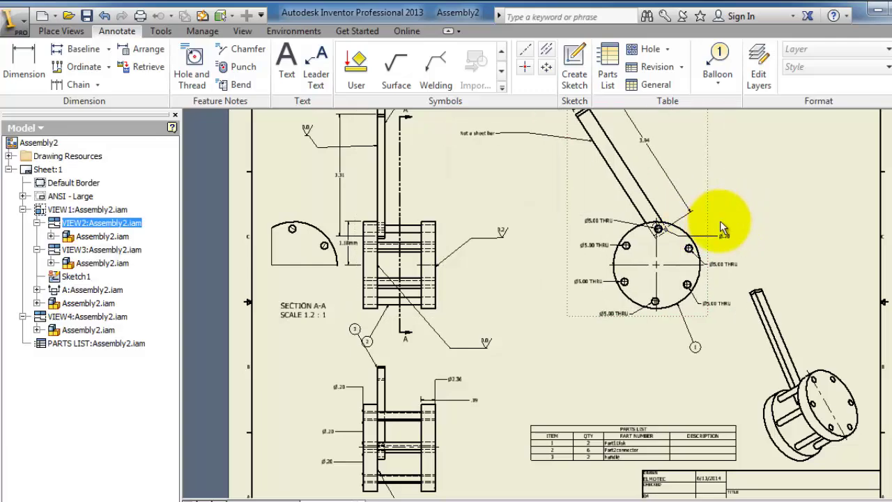
scroll(746, 230, "down", 3)
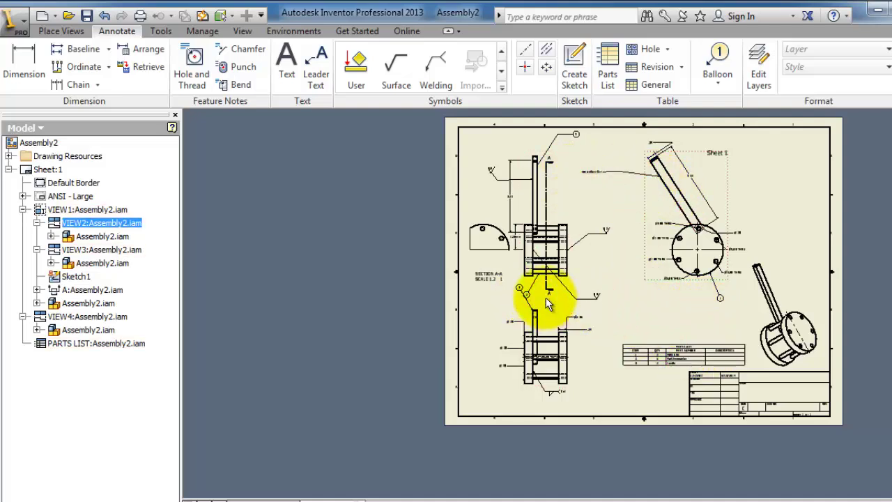
scroll(548, 303, "up", 3)
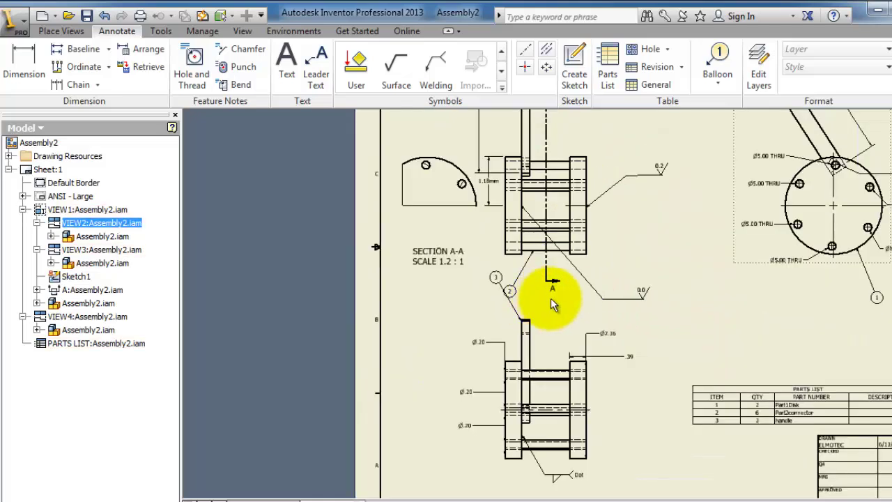
Place balloon 3 on the lower view and fit the whole sheet in the window
left_click(491, 300)
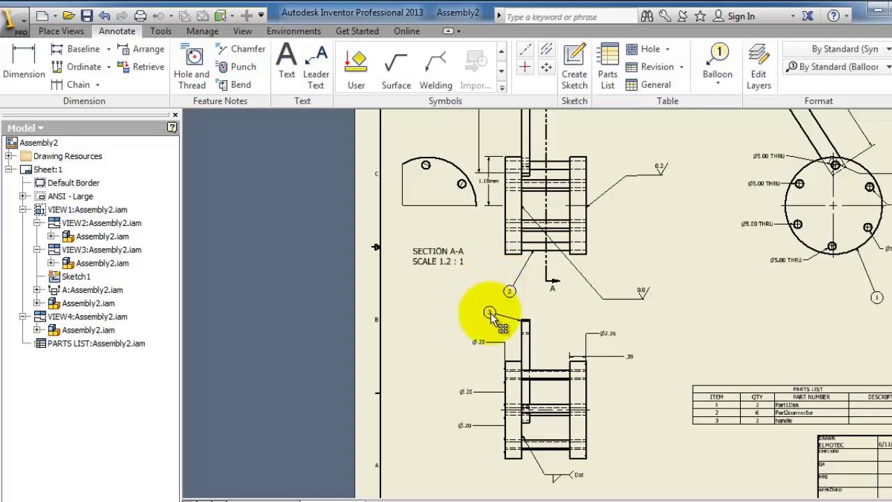
left_click(490, 314)
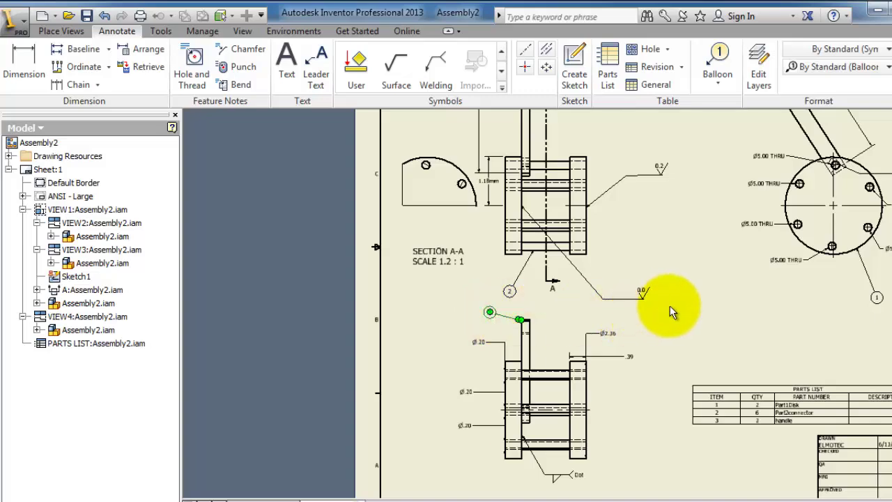
mouse_move(852, 338)
middle_mouse_down()
mouse_move(773, 344)
mouse_move(669, 394)
middle_mouse_up()
key("Home")
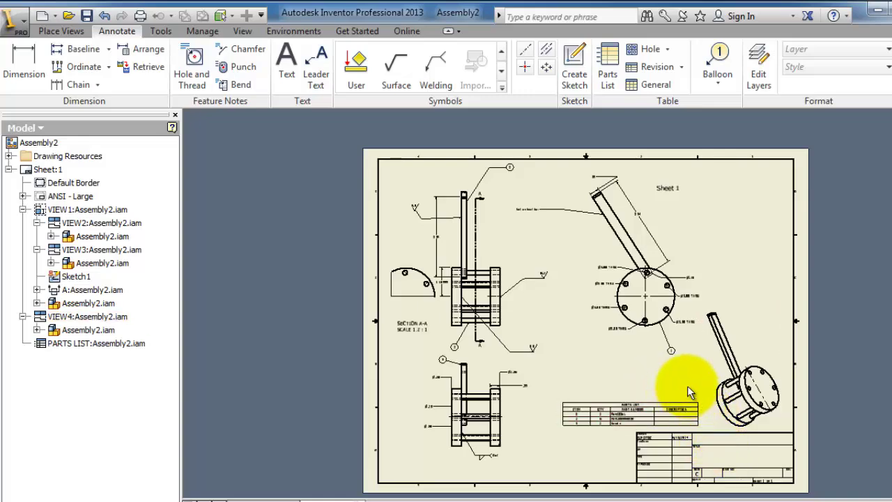
Add a text note reading 'Disk Bar Slider' in the title block's TITLE area
middle_click_drag(687, 386, 655, 324)
scroll(655, 324, "down", 2)
scroll(626, 359, "down", 3)
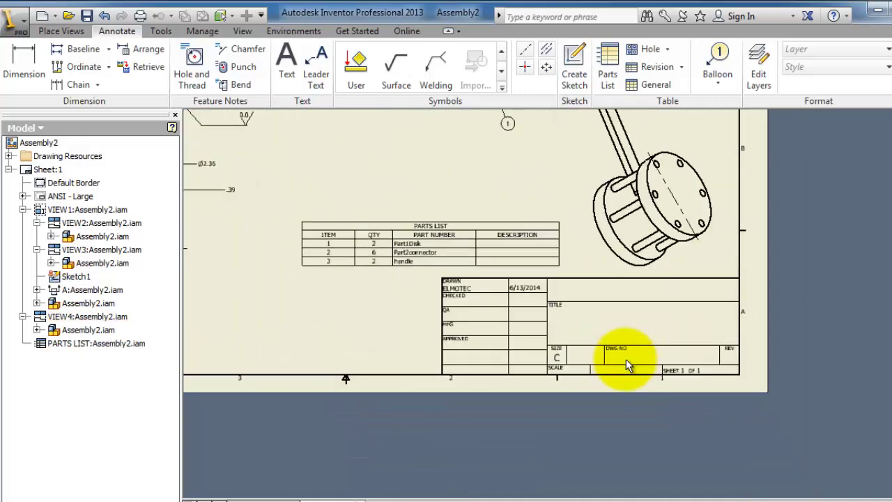
middle_click_drag(597, 293, 633, 319)
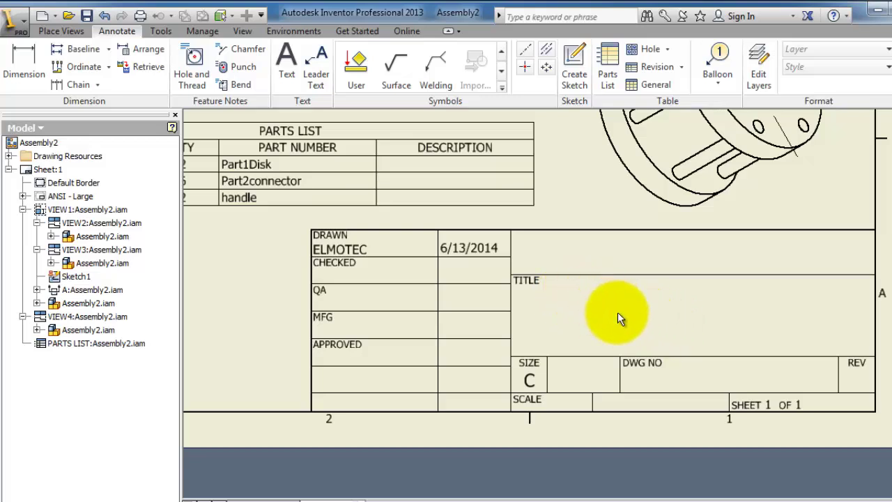
left_click(287, 67)
left_click(551, 296)
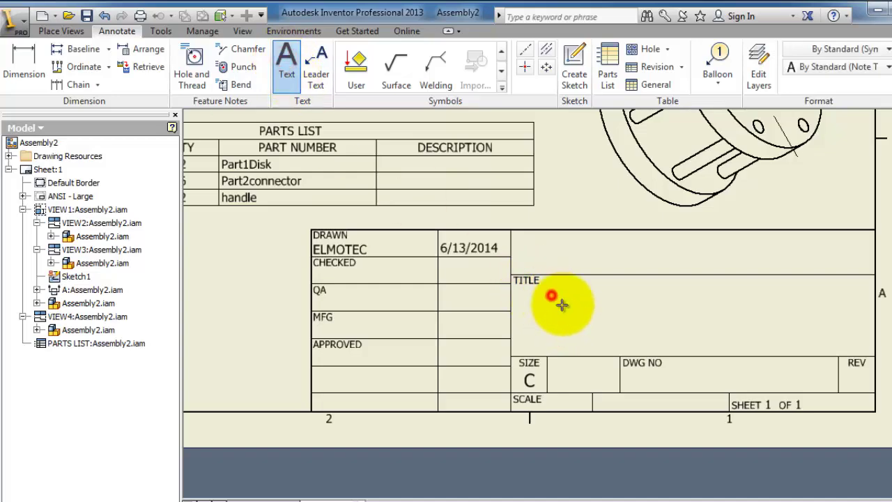
left_click(464, 362)
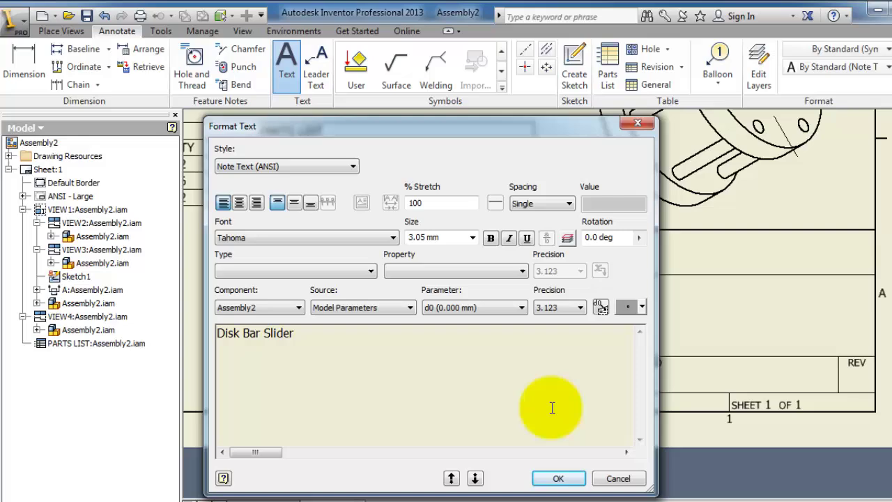
left_click(558, 478)
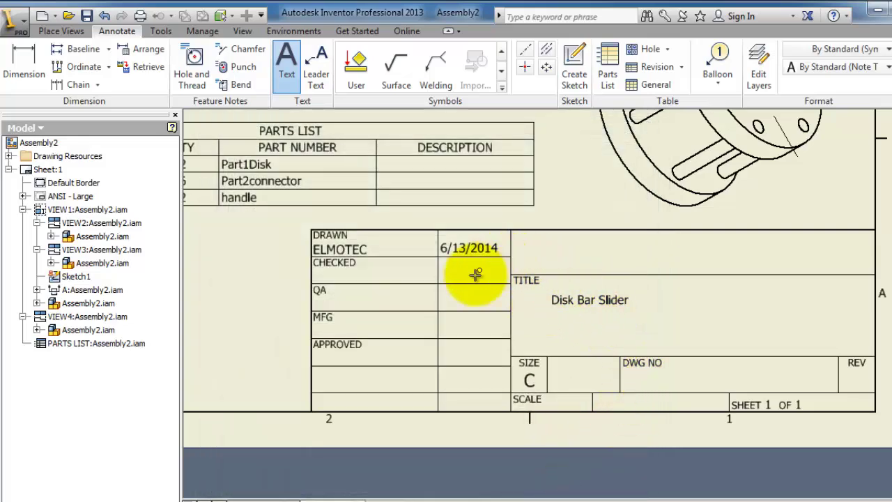
left_click(677, 368)
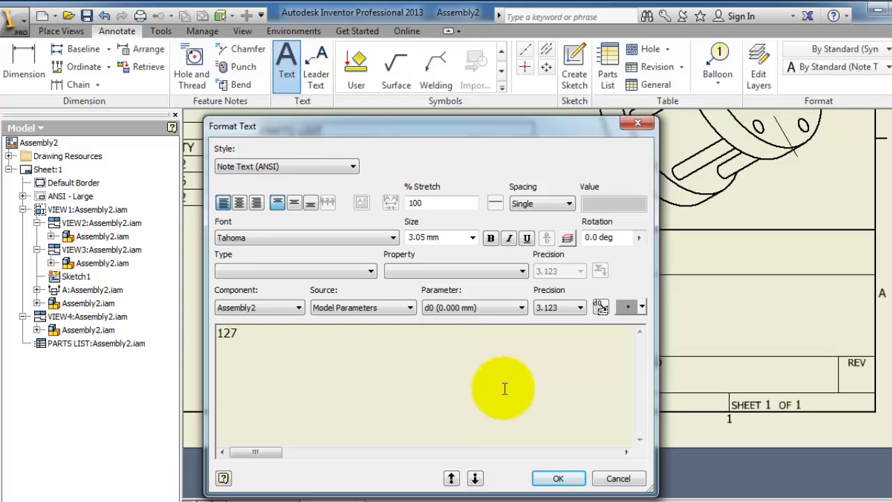
Confirm 127 in the DWG NO cell, then look over the section views and parts list
left_click(558, 478)
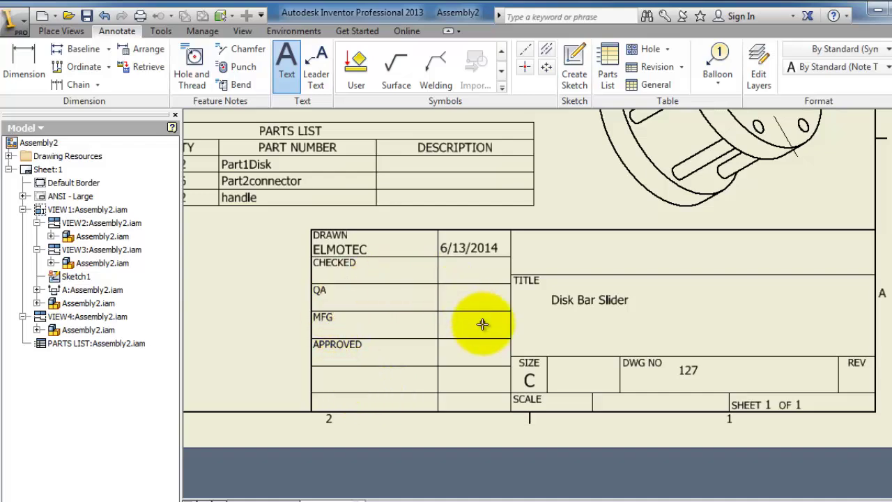
scroll(535, 332, "down", 2)
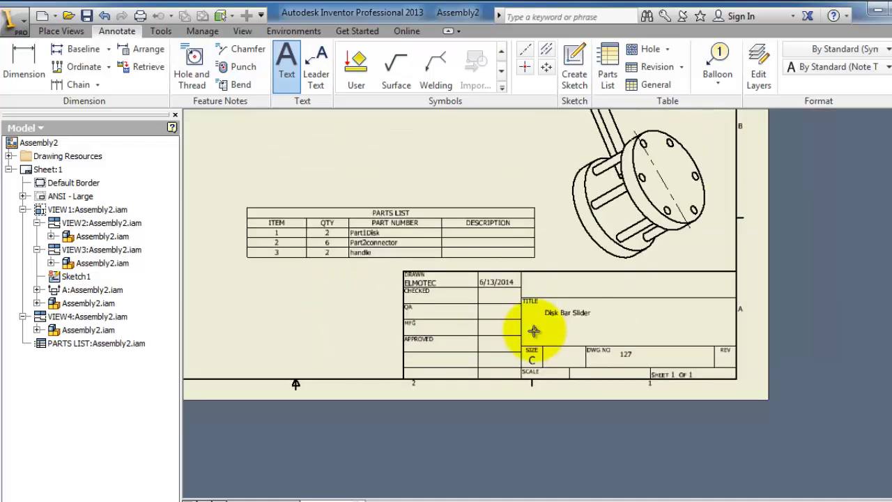
scroll(571, 304, "down", 2)
scroll(574, 284, "up", 4)
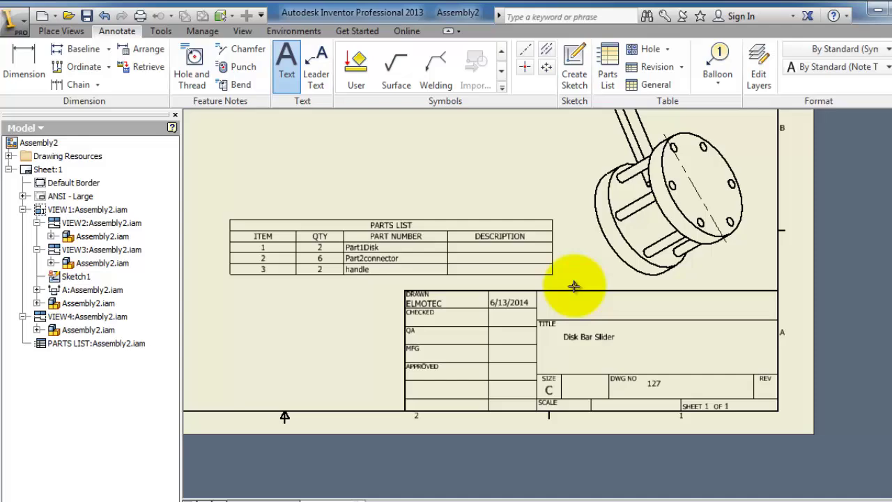
scroll(394, 285, "down", 3)
scroll(402, 276, "down", 2)
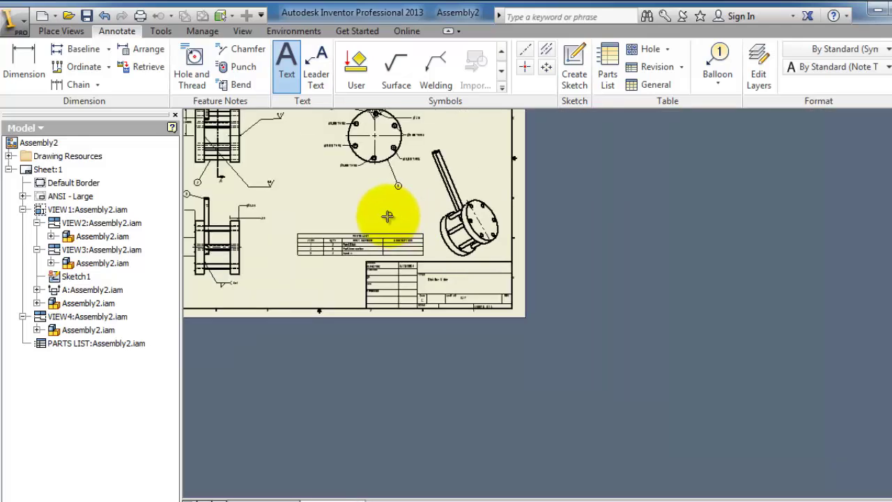
scroll(335, 223, "up", 2)
mouse_move(378, 244)
middle_mouse_down()
mouse_move(522, 350)
mouse_move(518, 366)
middle_mouse_up()
scroll(519, 368, "up", 2)
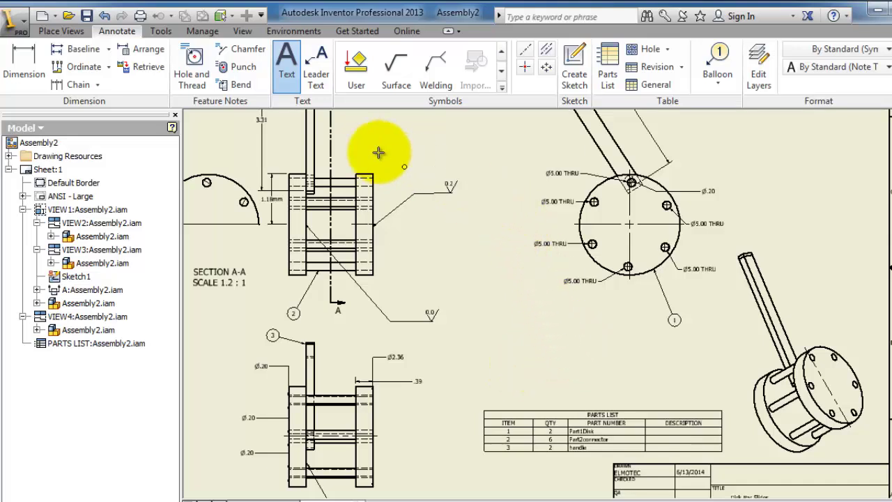
Print the current sheet to PDFCreator with the print scale set to Model 1 : 1
left_click(141, 17)
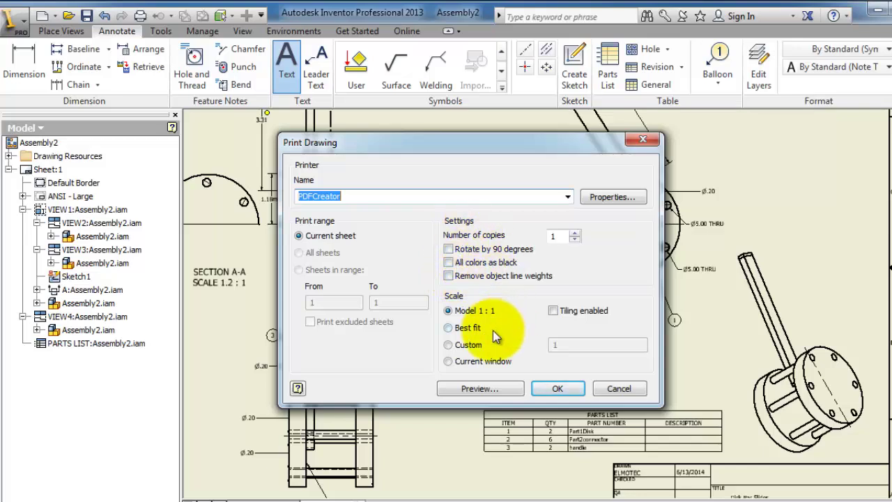
left_click(454, 330)
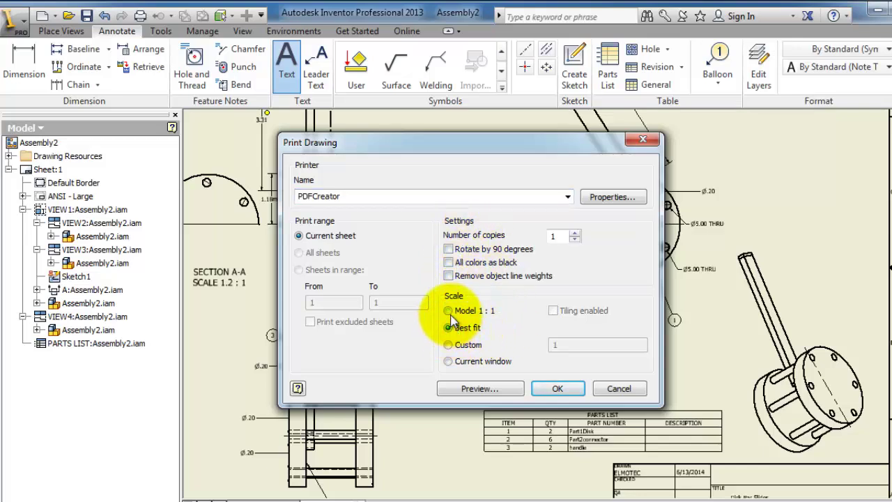
left_click(452, 317)
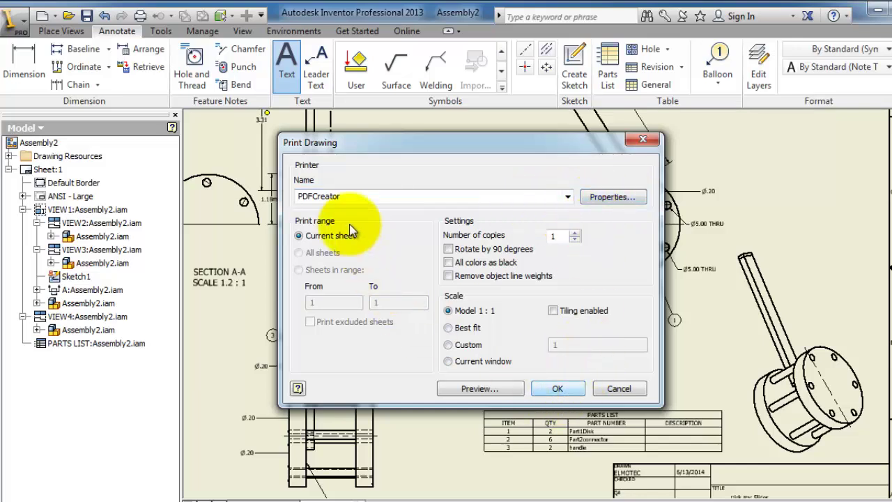
left_click(558, 389)
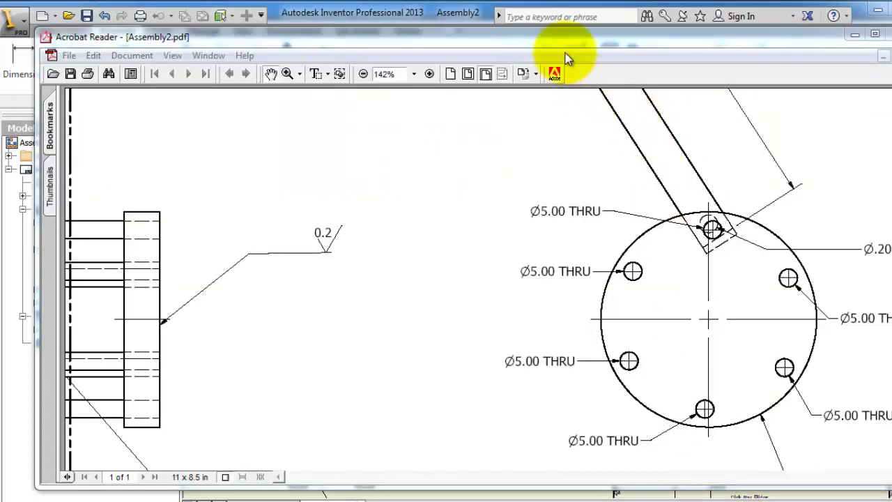
Zoom Assembly2.pdf out to 75% to see the partial page, then close Acrobat Reader
left_click(570, 41)
mouse_move(569, 41)
left_mouse_down()
mouse_move(566, 70)
mouse_move(562, 45)
mouse_move(576, 43)
left_mouse_up()
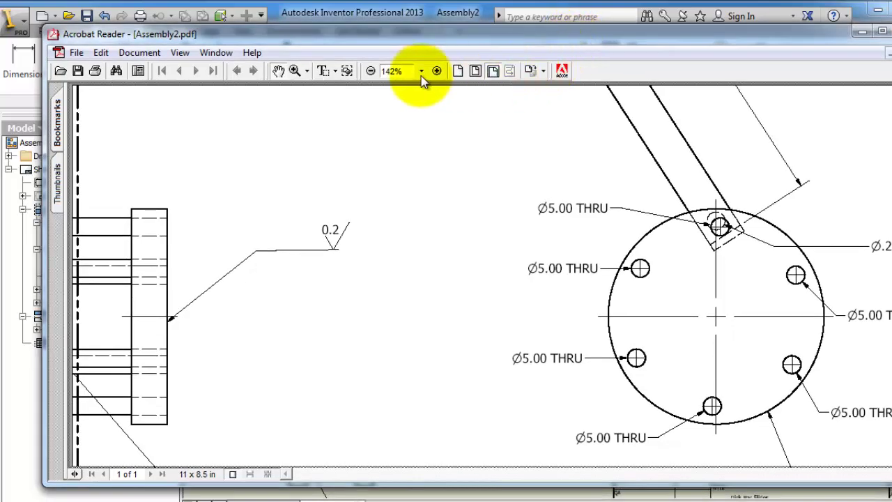
left_click(368, 72)
left_click(368, 72)
left_click(368, 72)
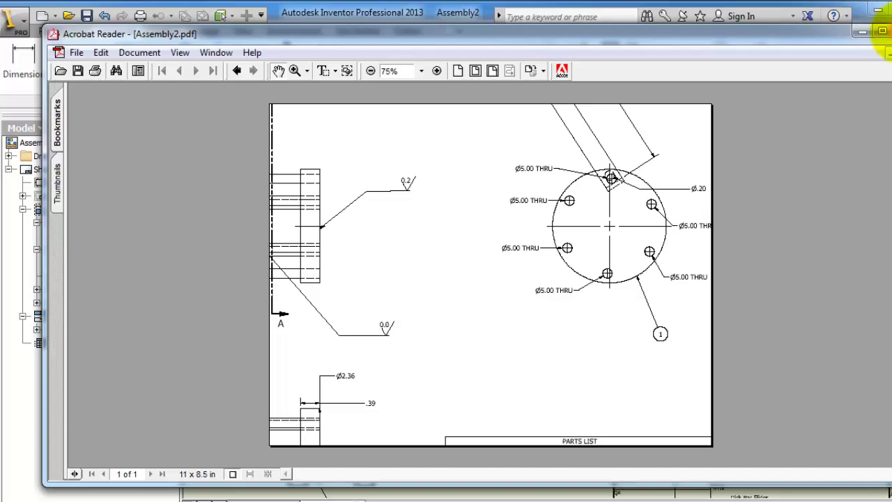
left_click(882, 31)
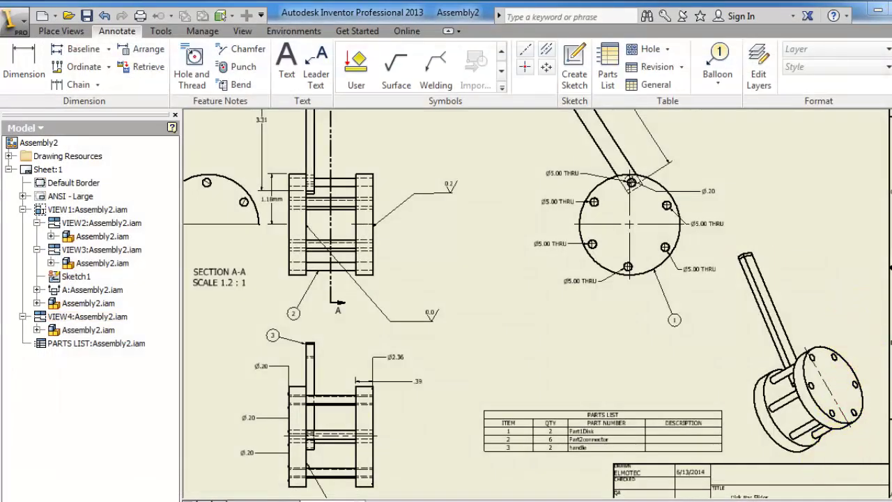
Pan and zoom across the sheet, fitting it to the window, to inspect the title block
scroll(783, 319, "down", 3)
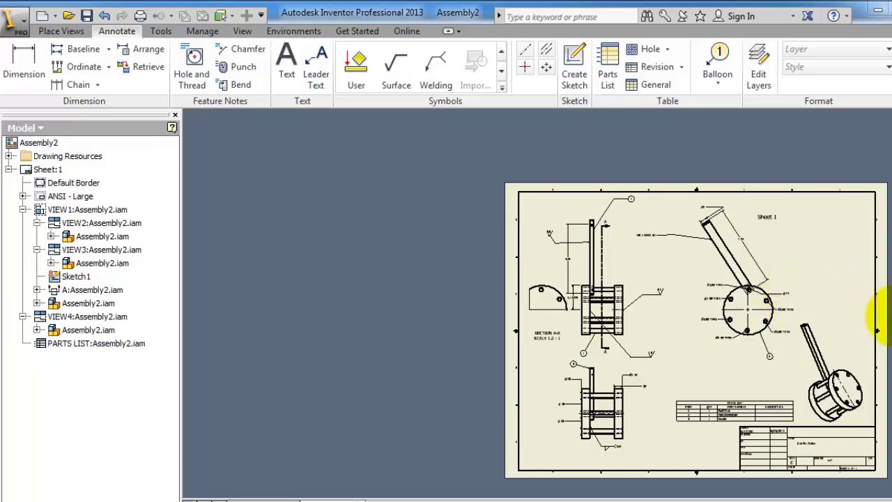
middle_click_drag(879, 317, 748, 305)
scroll(747, 309, "up", 3)
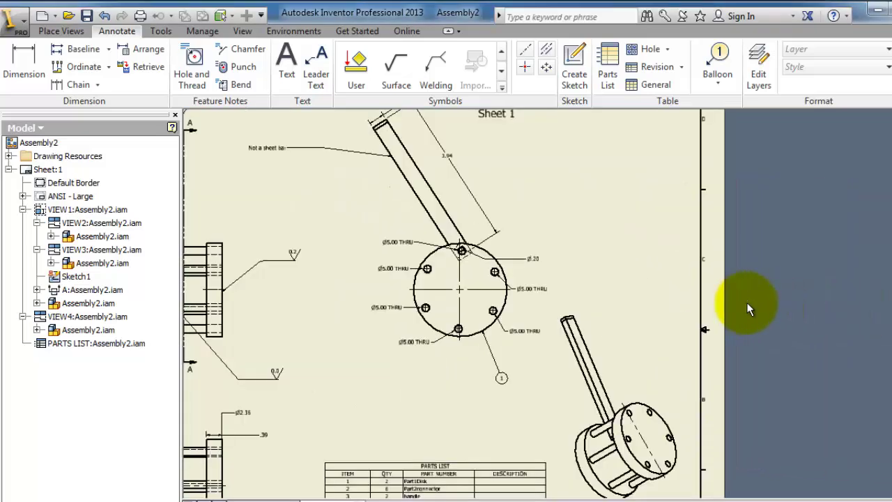
key("Home")
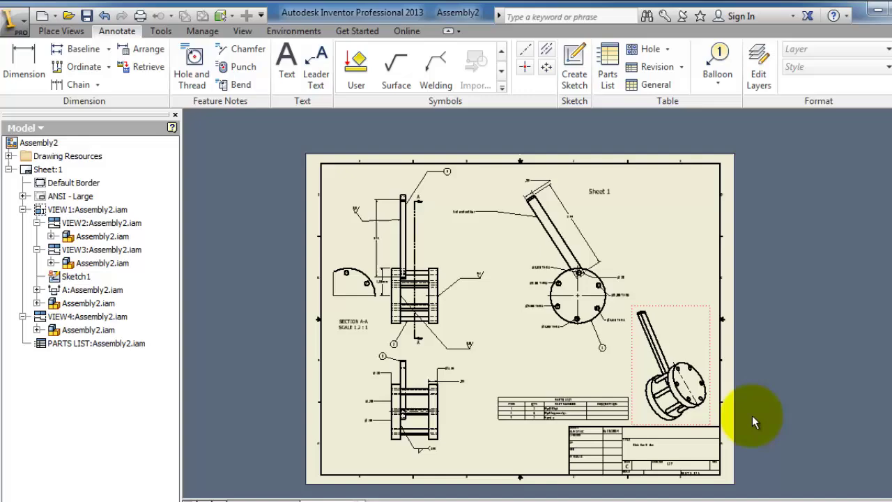
scroll(669, 448, "up", 5)
scroll(749, 425, "down", 3)
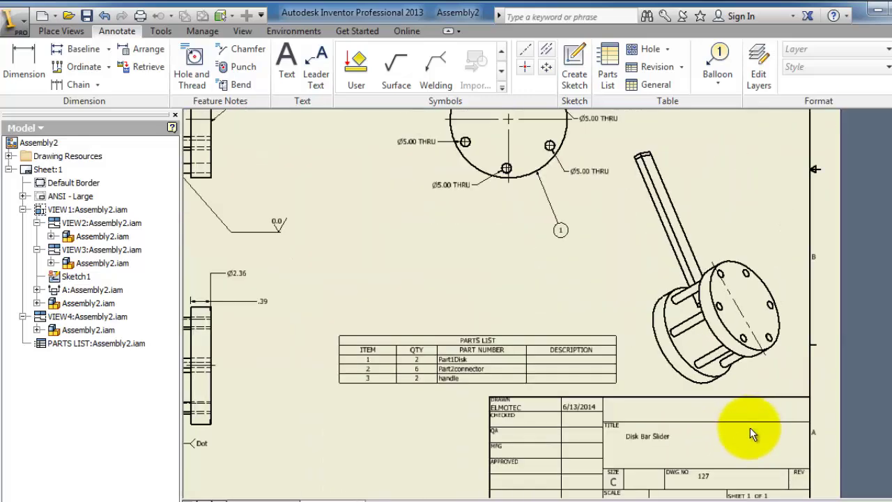
scroll(645, 485, "up", 3)
scroll(639, 488, "up", 3)
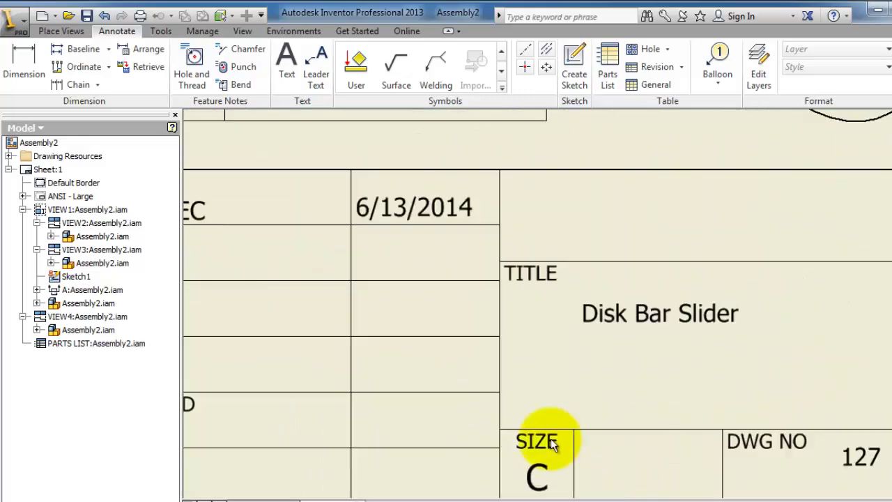
scroll(487, 358, "down", 3)
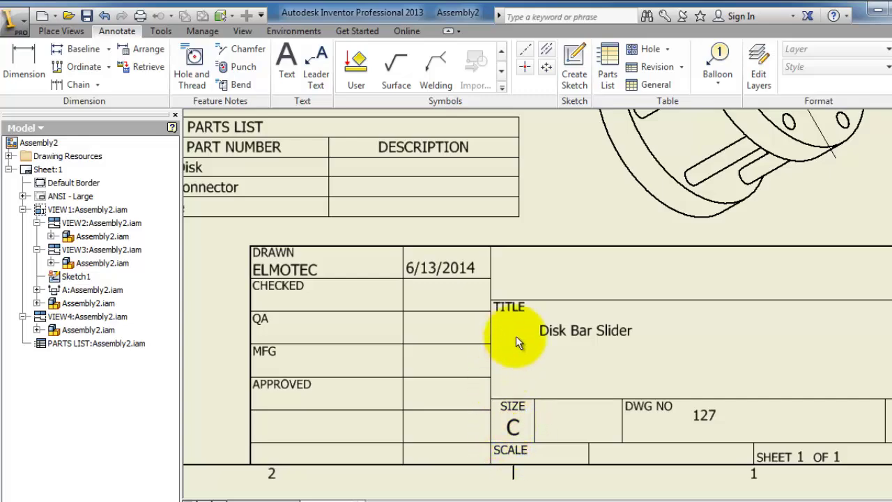
Print the sheet at Model 1 : 1 with PDFCreator's paper size kept at ANSI C
left_click(140, 16)
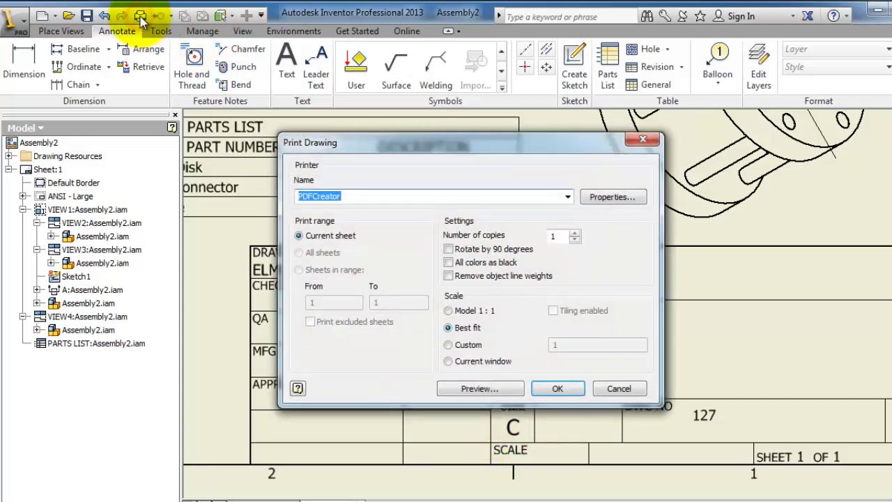
left_click(448, 310)
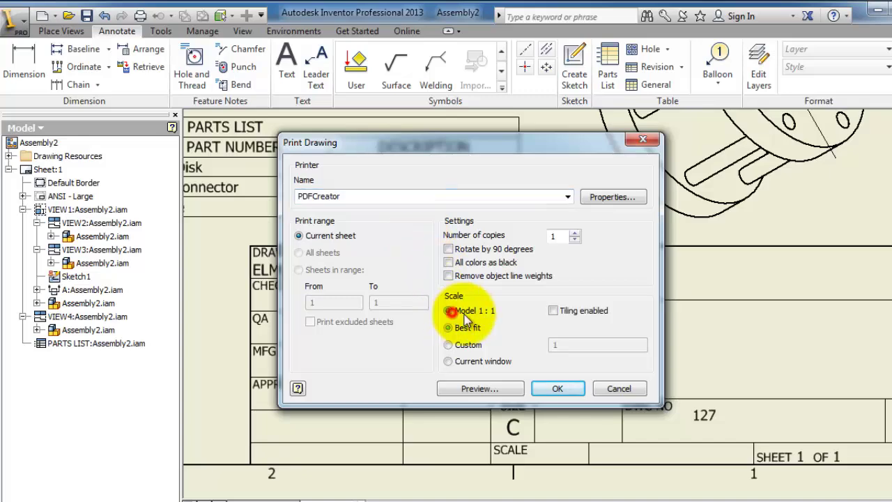
left_click(618, 198)
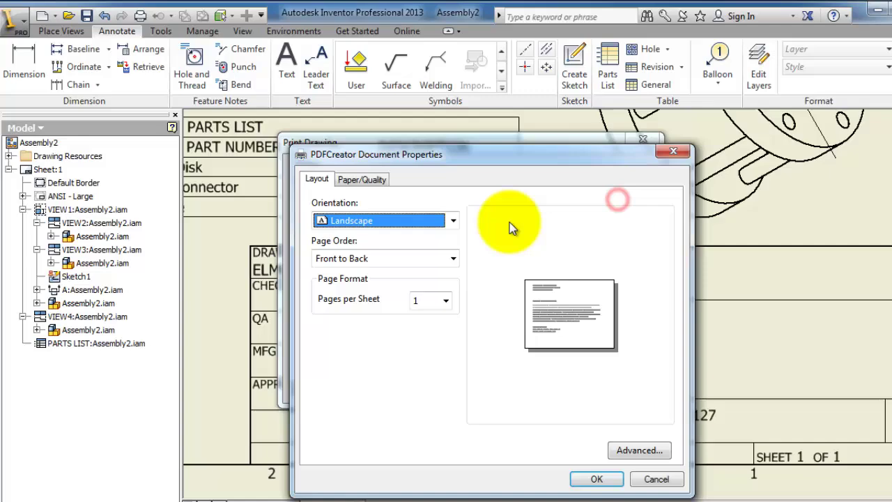
left_click(627, 451)
left_click(435, 209)
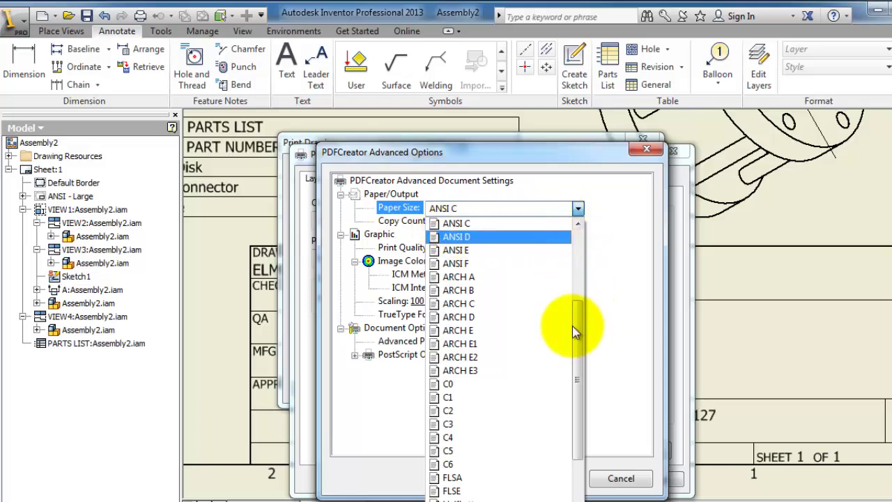
mouse_move(572, 326)
left_mouse_down()
mouse_move(576, 230)
mouse_move(573, 319)
left_mouse_up()
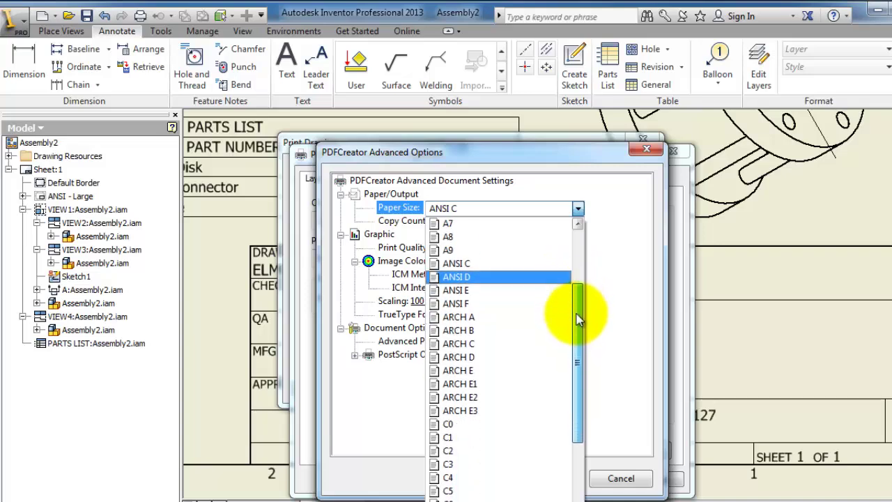
left_click(514, 265)
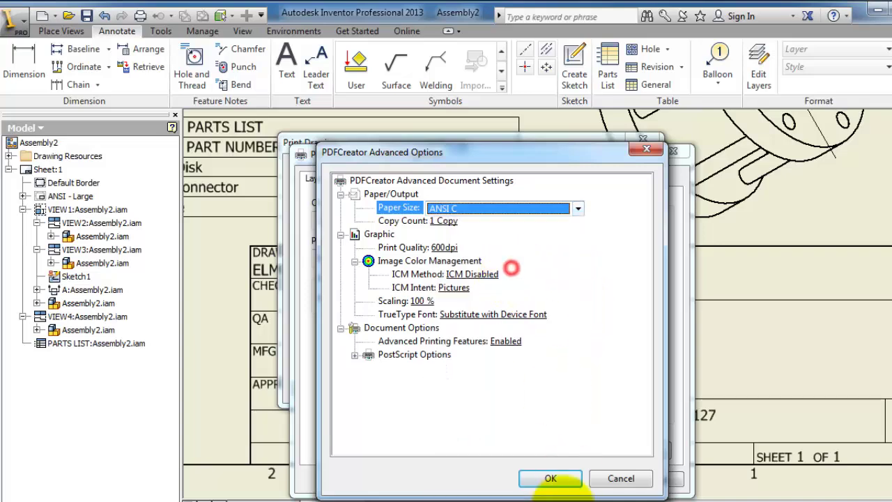
left_click(546, 477)
left_click(597, 479)
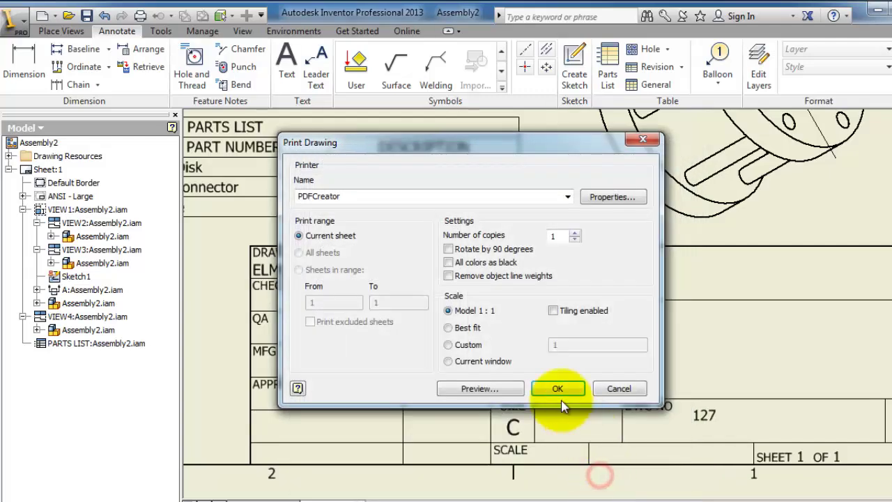
left_click(544, 392)
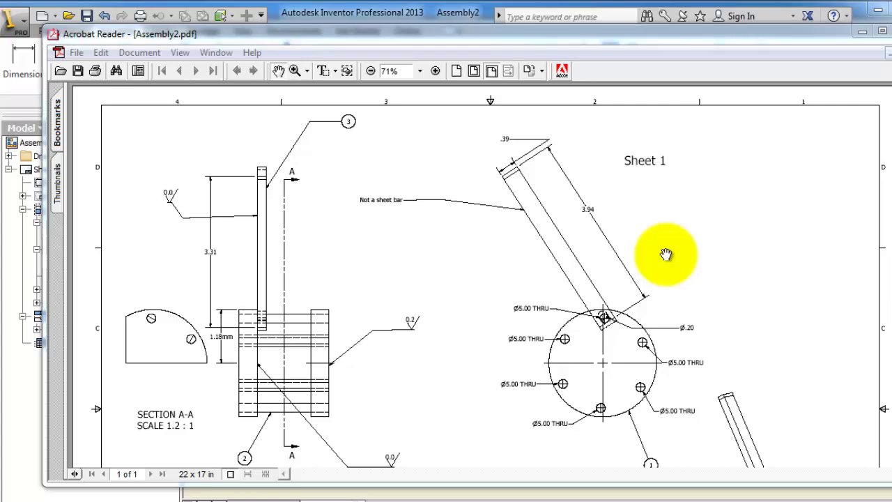
Scroll through Assembly2.pdf and zoom in to 125% to inspect the drawing details
left_click(888, 247)
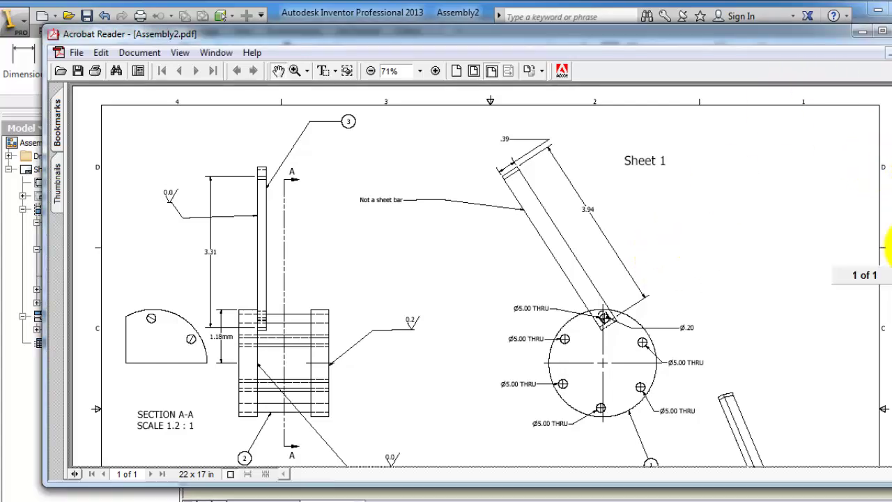
mouse_move(887, 377)
left_mouse_down()
mouse_move(878, 279)
mouse_move(863, 244)
left_mouse_up()
scroll(863, 244, "down", 5)
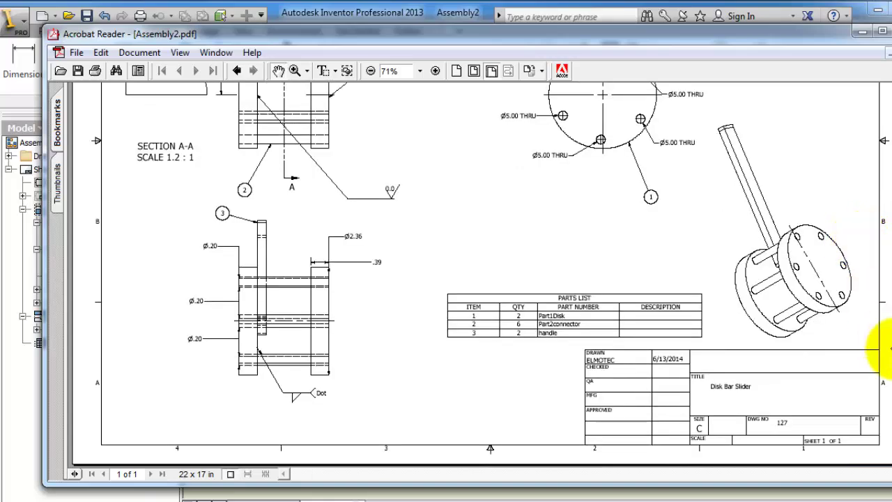
scroll(155, 304, "up", 6)
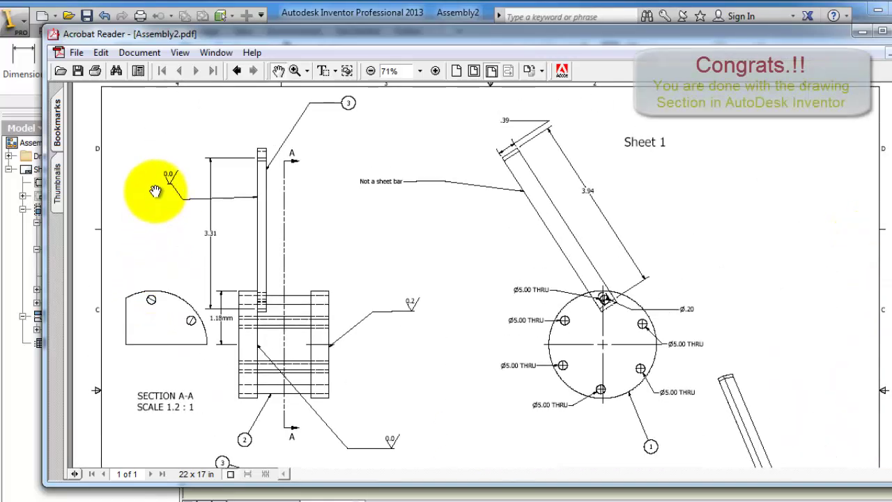
scroll(793, 171, "down", 3)
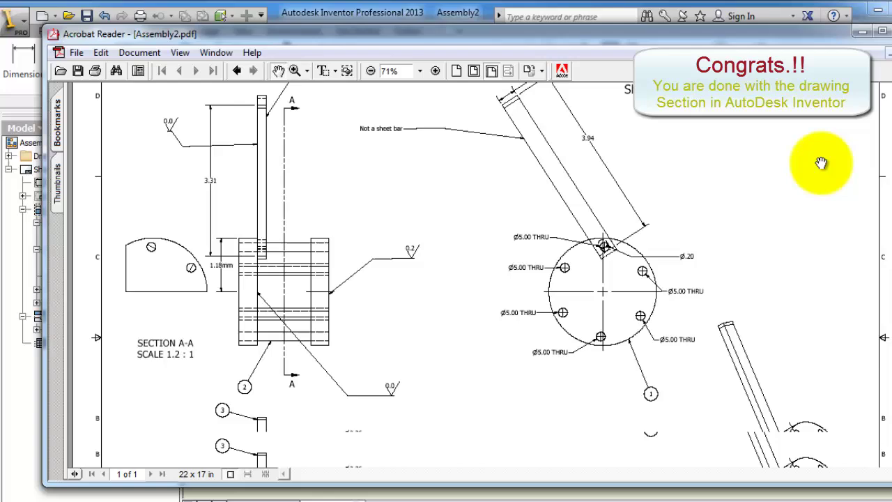
scroll(823, 167, "down", 3)
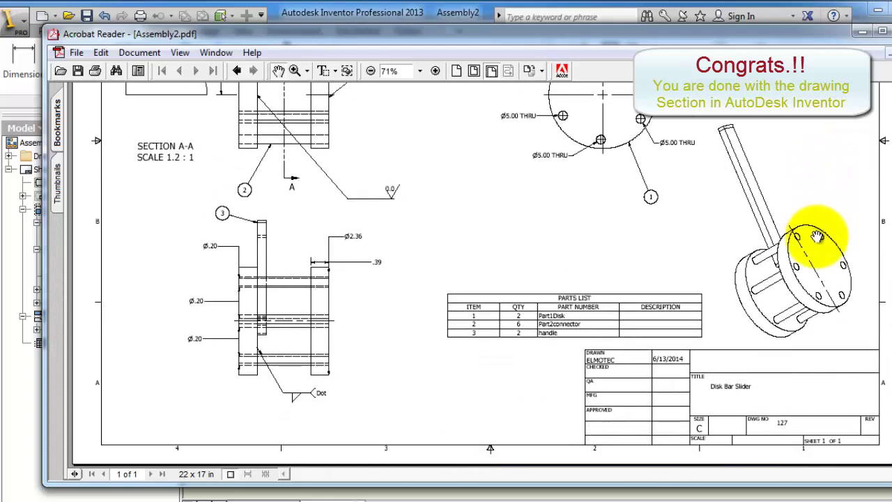
left_click(435, 70)
left_click(435, 70)
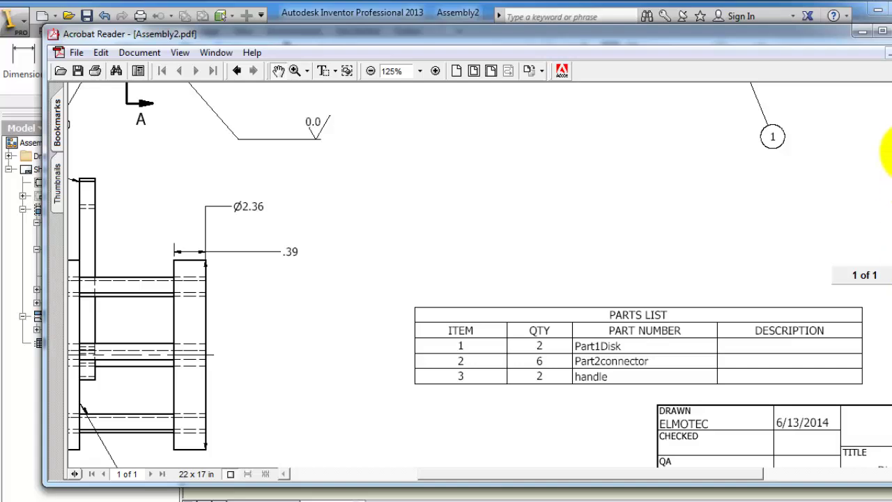
scroll(717, 193, "up", 13)
scroll(711, 199, "down", 13)
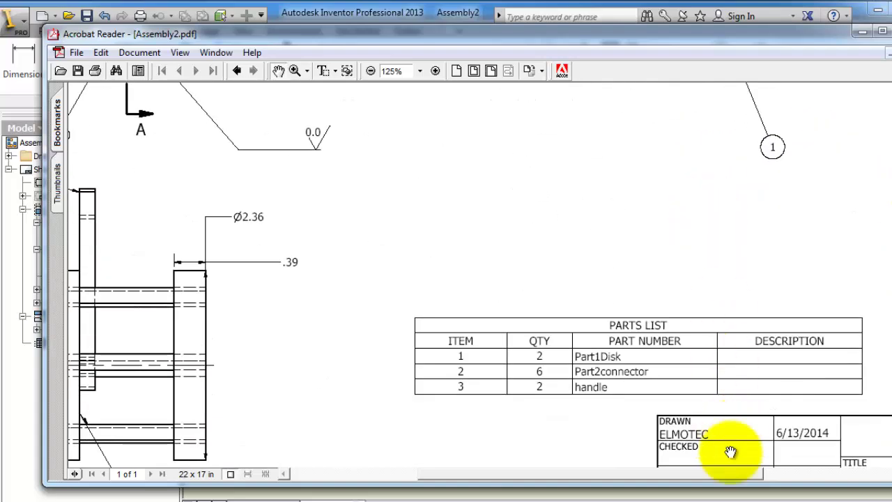
left_click_drag(759, 473, 467, 478)
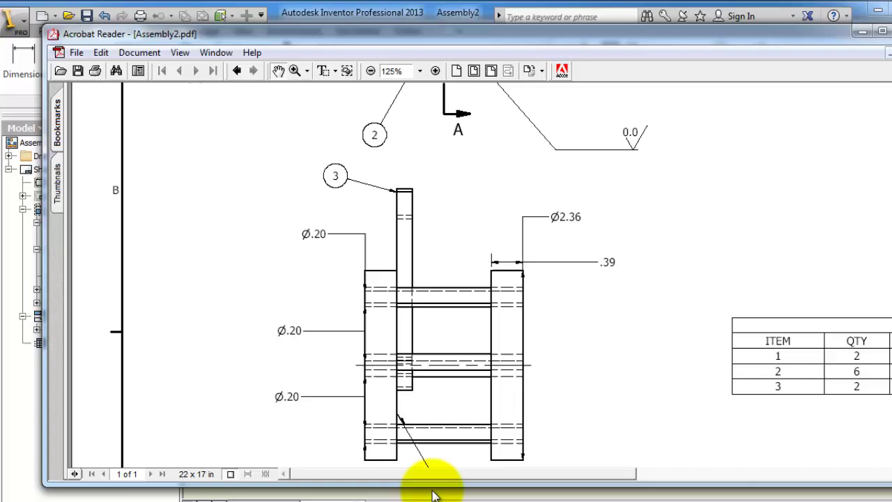
Zoom back out to 66.67% and enlarge the Acrobat Reader window to the screen top
left_click(370, 72)
left_click(370, 71)
left_click(370, 71)
scroll(868, 219, "up", 5)
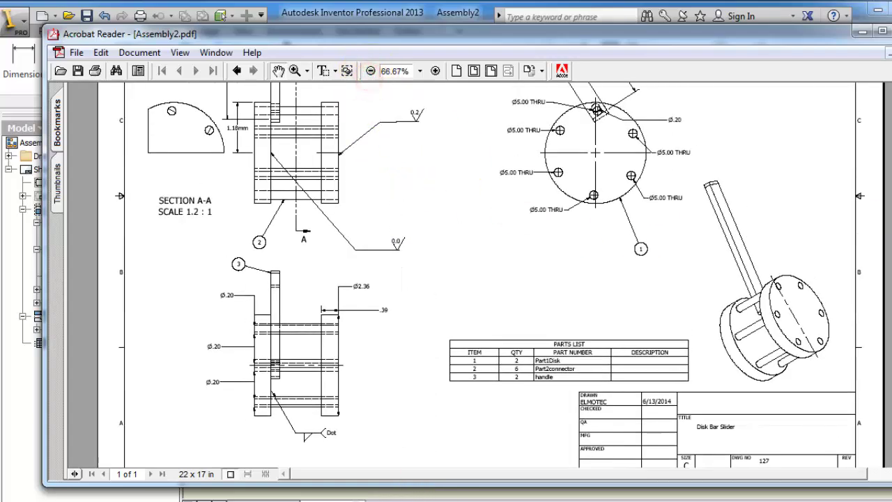
scroll(868, 219, "up", 1)
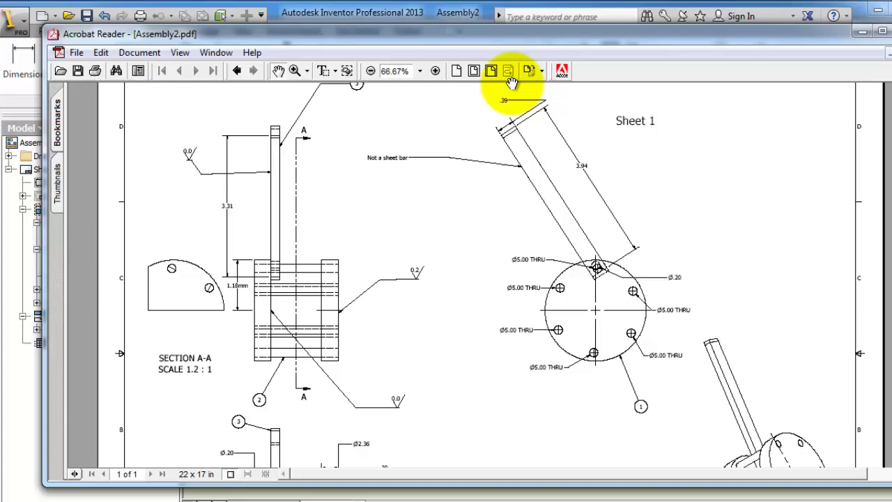
left_click(370, 71)
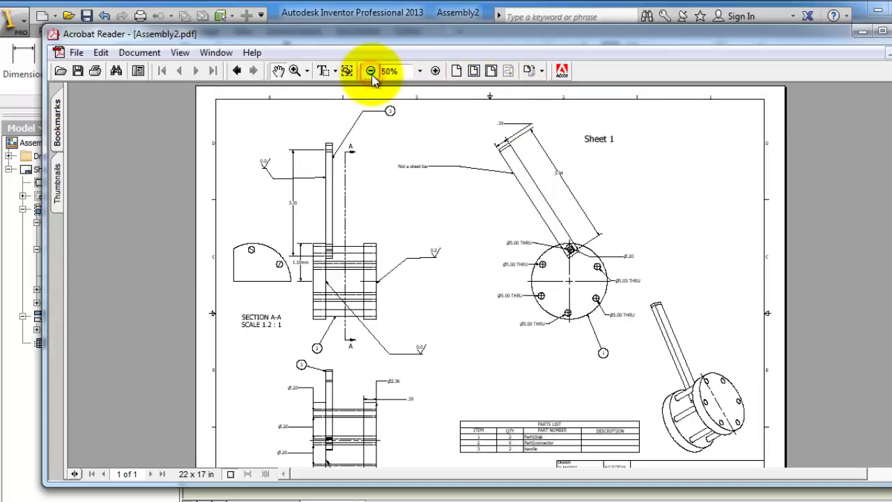
left_click(435, 71)
left_click_drag(46, 473, 5, 499)
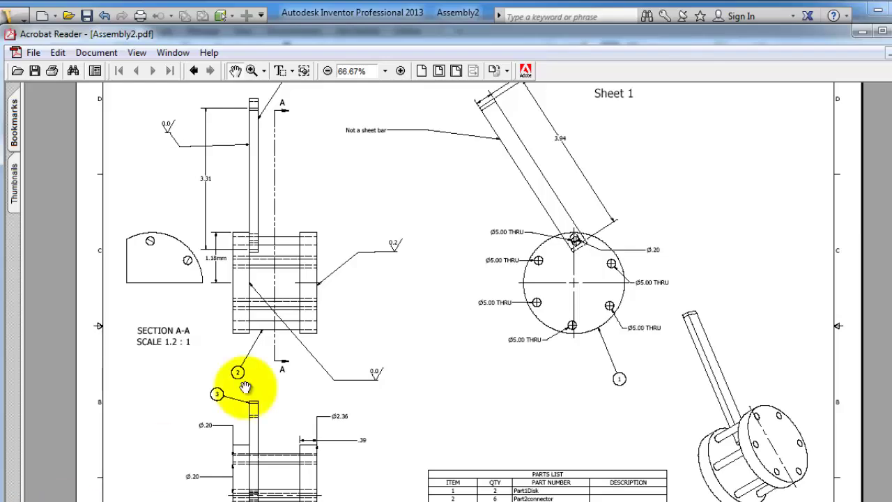
left_click_drag(889, 26, 879, 10)
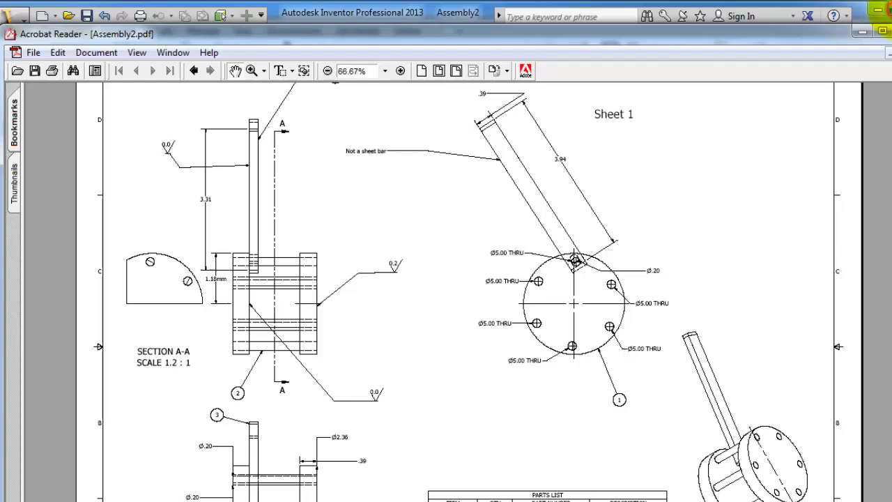
Close the PDF, pan the sheet, and reprint it to PDFCreator at Model 1:1
left_click(863, 33)
scroll(697, 318, "down", 4)
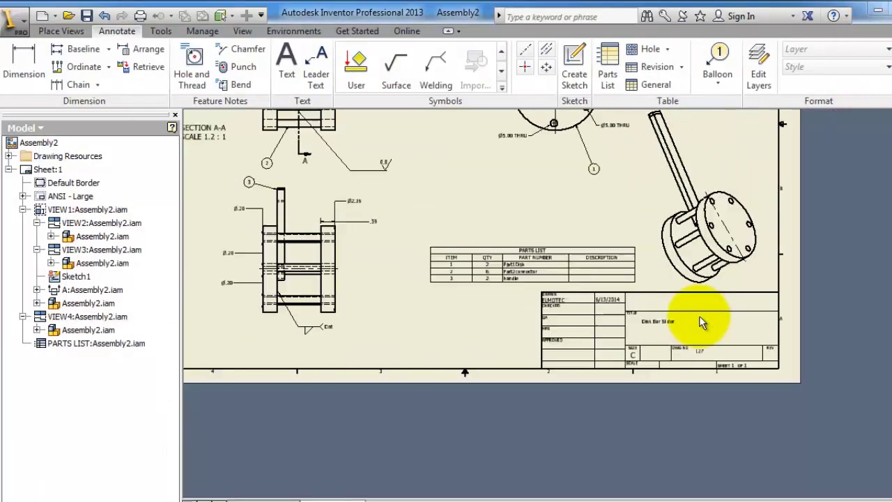
scroll(523, 269, "down", 3)
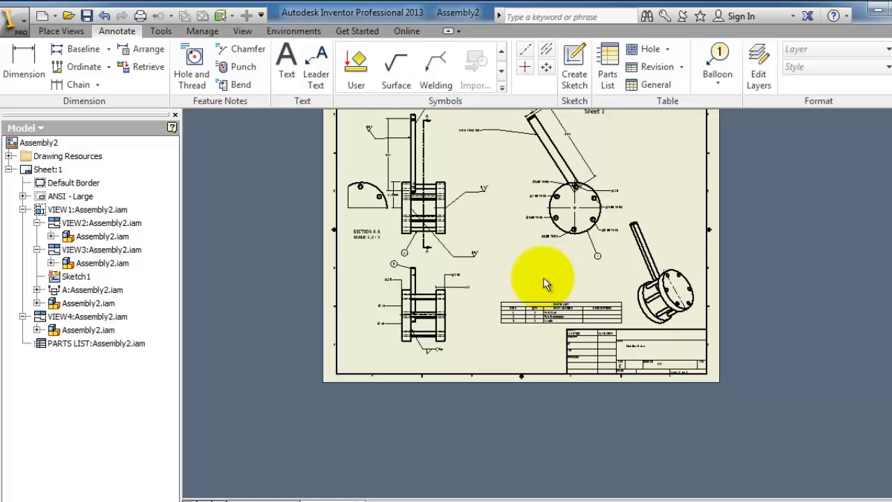
scroll(578, 278, "up", 5)
middle_click_drag(584, 272, 618, 291)
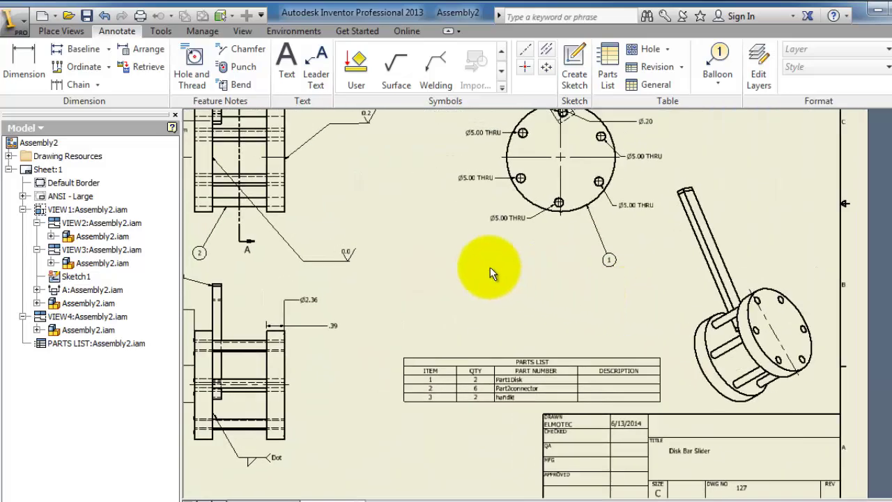
left_click(140, 15)
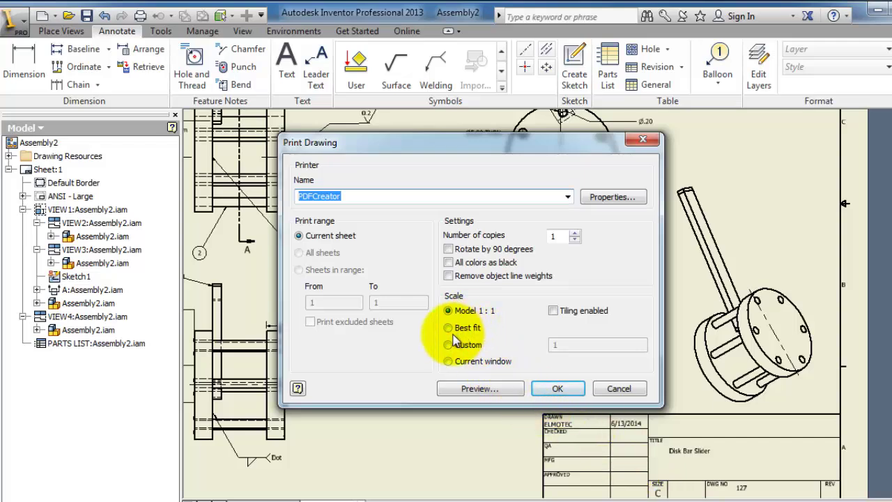
left_click(556, 390)
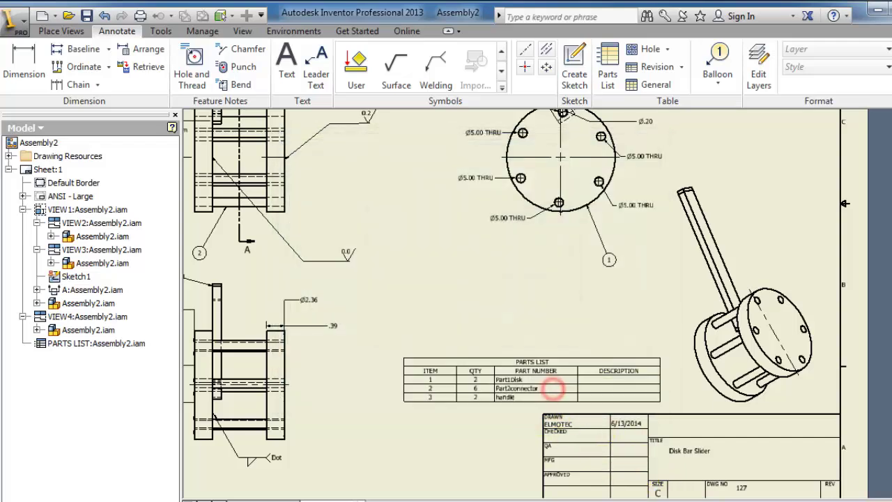
Save the PDFCreator output and scroll through Assembly2.pdf, checking the parts list and Disk Bar Slider title block
left_click(508, 481)
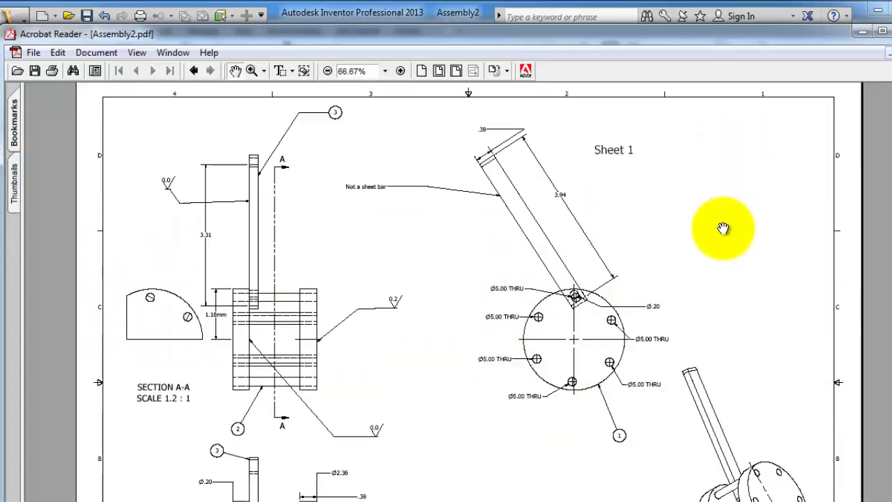
scroll(718, 237, "down", 3)
scroll(706, 245, "down", 3)
scroll(697, 245, "up", 5)
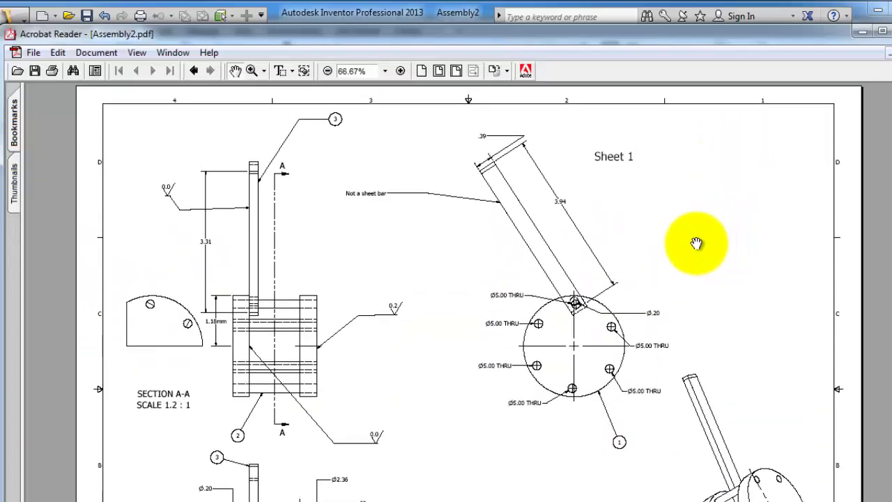
scroll(696, 240, "down", 4)
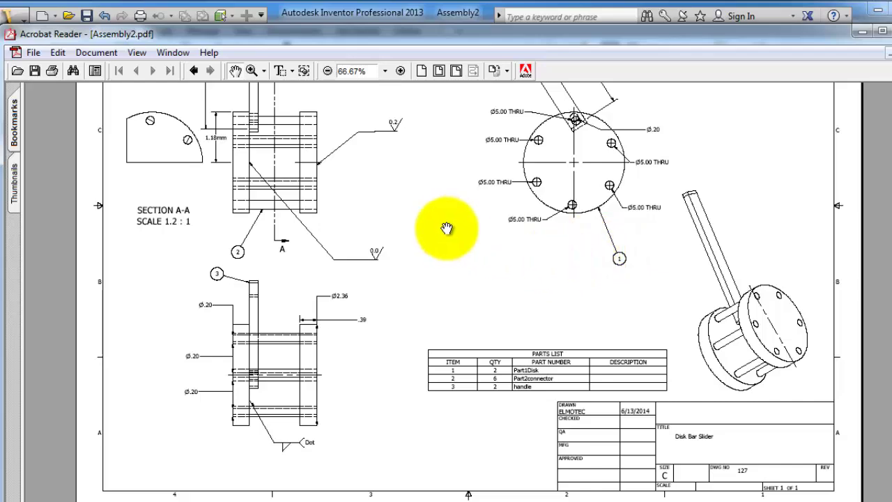
scroll(488, 265, "up", 2)
scroll(497, 258, "down", 2)
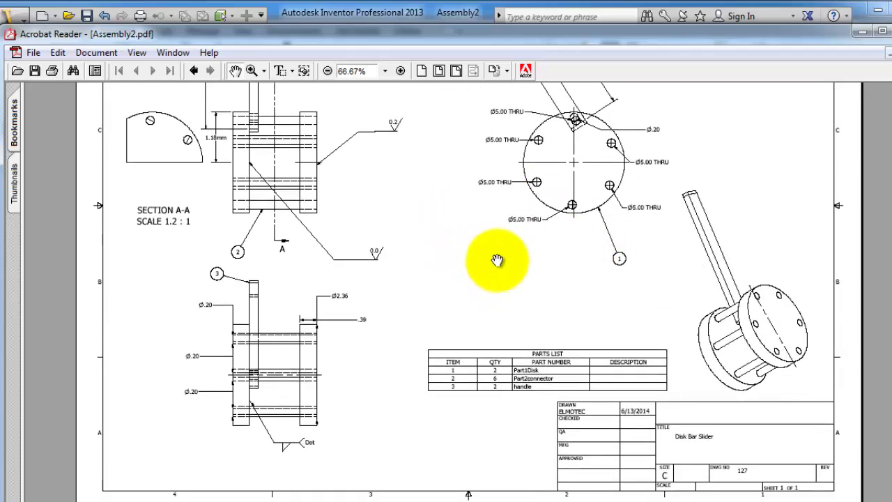
scroll(484, 259, "up", 5)
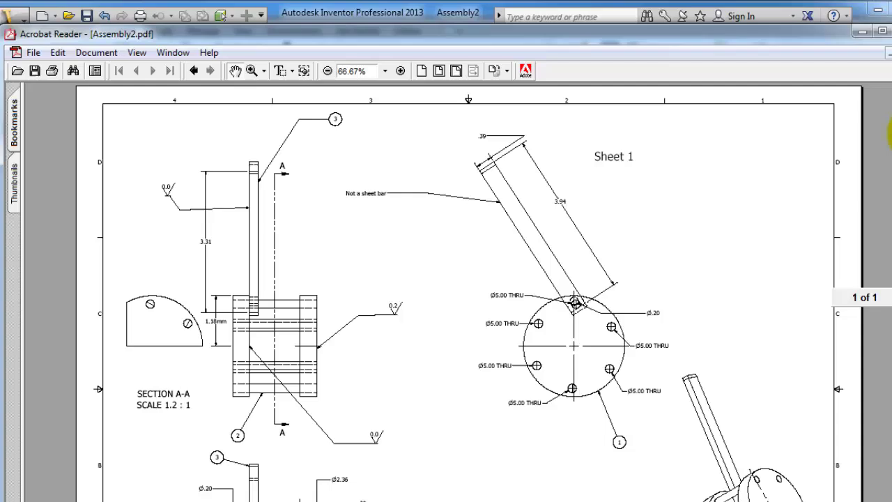
scroll(885, 383, "down", 5)
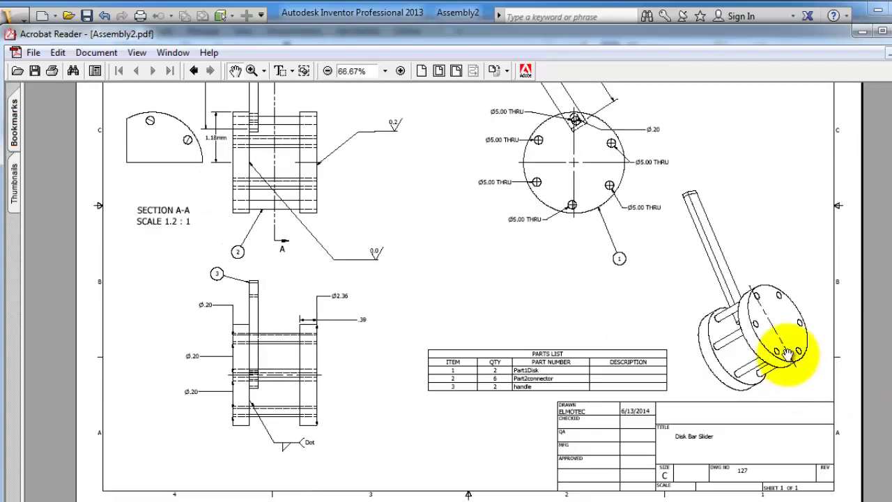
scroll(781, 334, "up", 5)
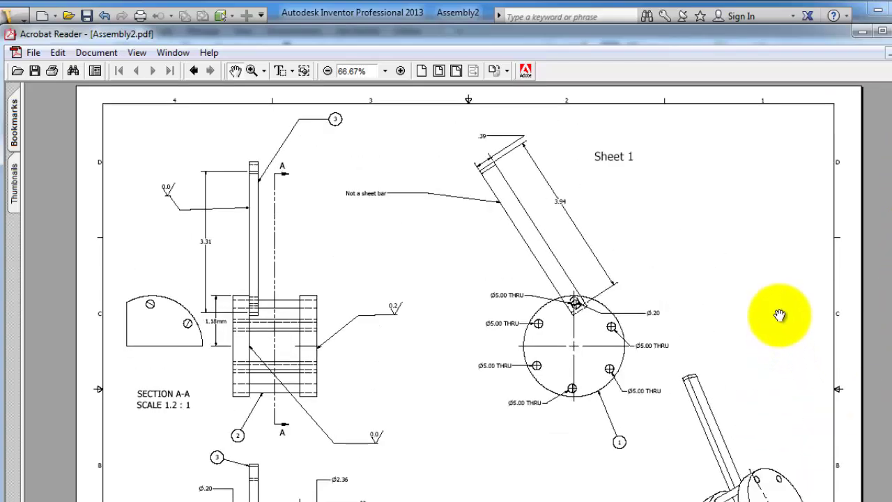